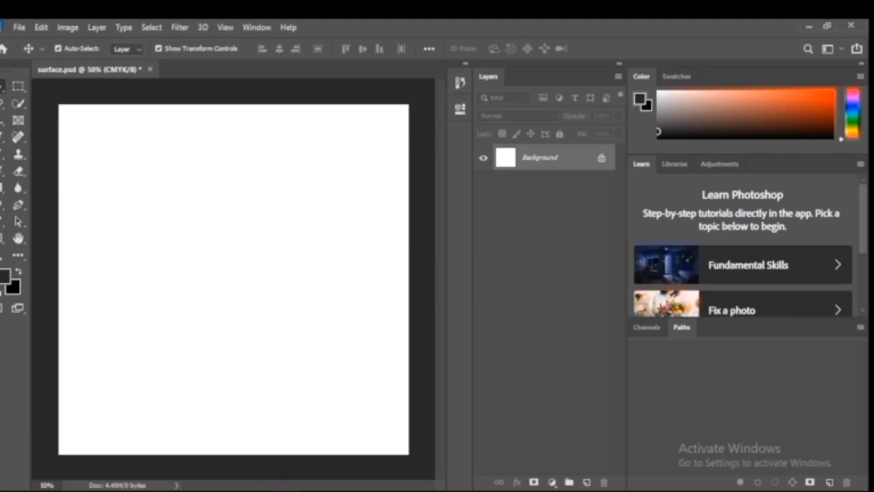
Place the full-body portrait from the tutorial folder into surface.psd, enlarging it to cover the canvas with the white T-shirt in view
{"action": "mouse_move", "coordinate": [253, 491]}
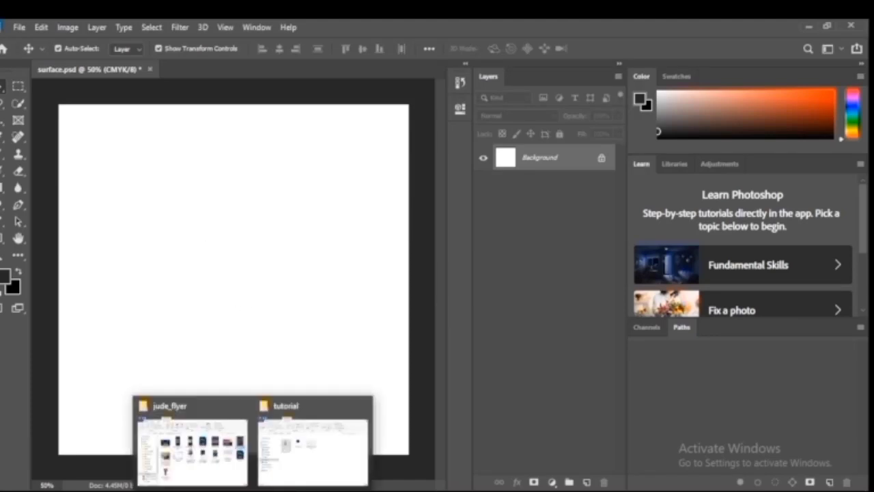
{"action": "left_click", "coordinate": [289, 475]}
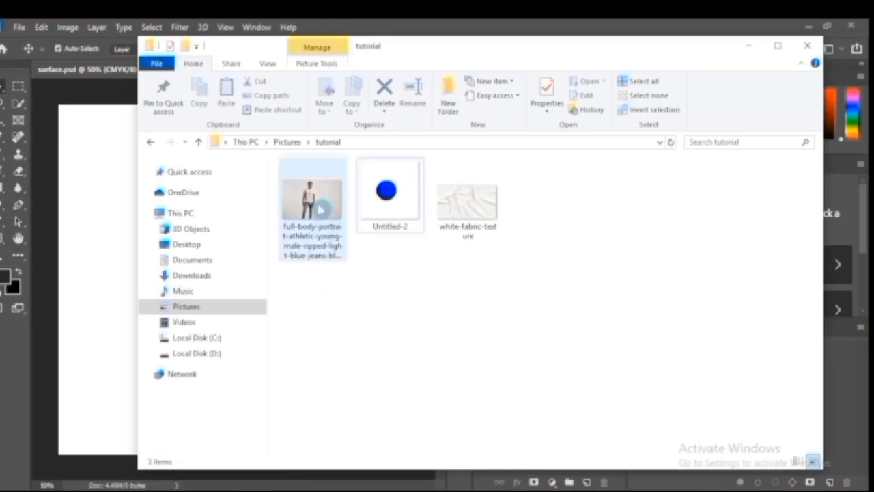
{"action": "left_click_drag", "start_coordinate": [313, 205], "coordinate": [257, 292]}
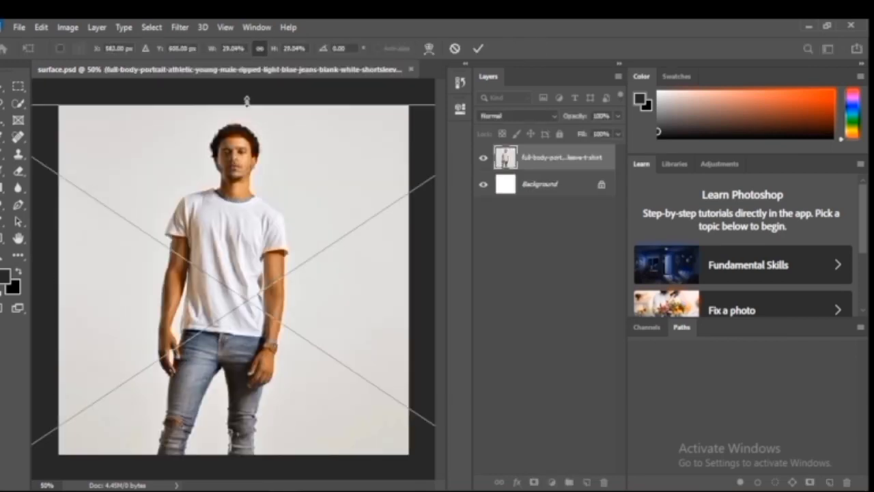
{"action": "left_click_drag", "start_coordinate": [246, 102], "coordinate": [248, 96]}
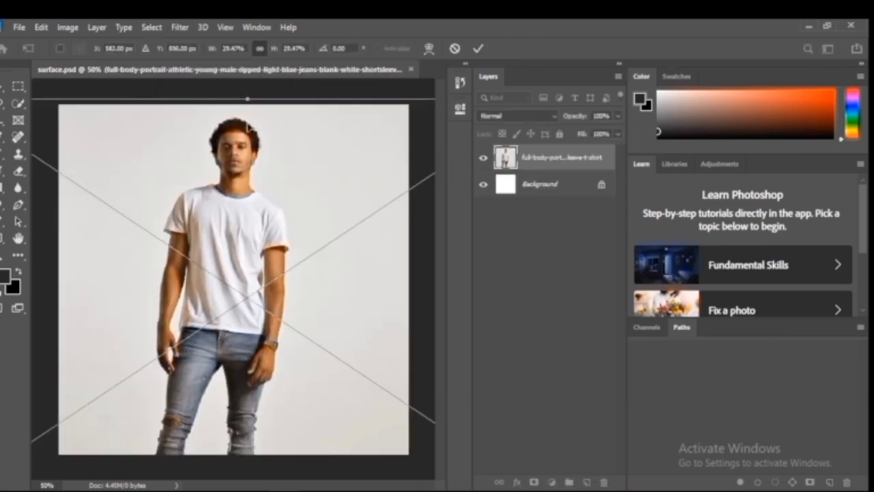
{"action": "key", "text": "Return"}
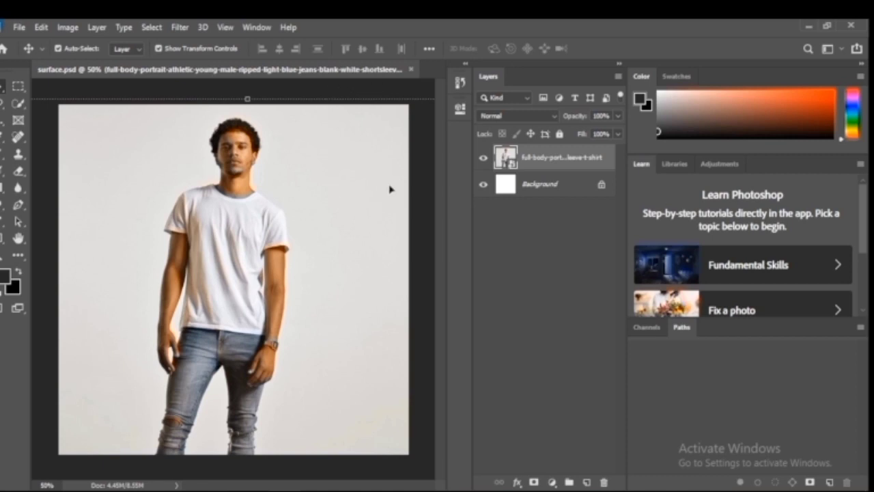
Desaturate the portrait layer with Hue/Saturation, setting Saturation to -100
{"action": "key", "text": "ctrl+u"}
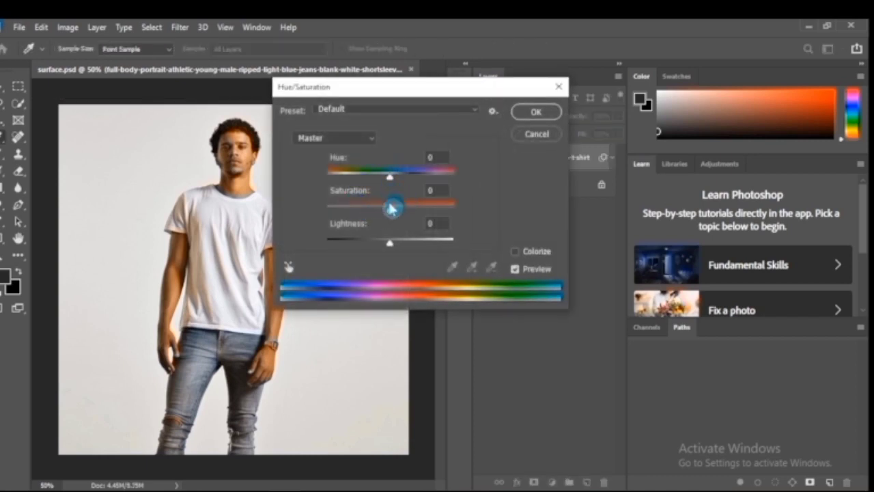
{"action": "left_click_drag", "start_coordinate": [392, 213], "coordinate": [323, 210]}
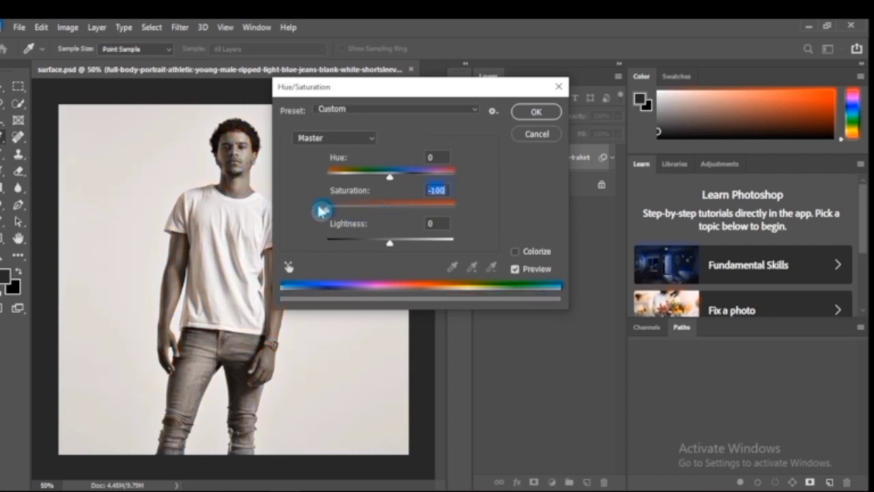
{"action": "left_click", "coordinate": [534, 116]}
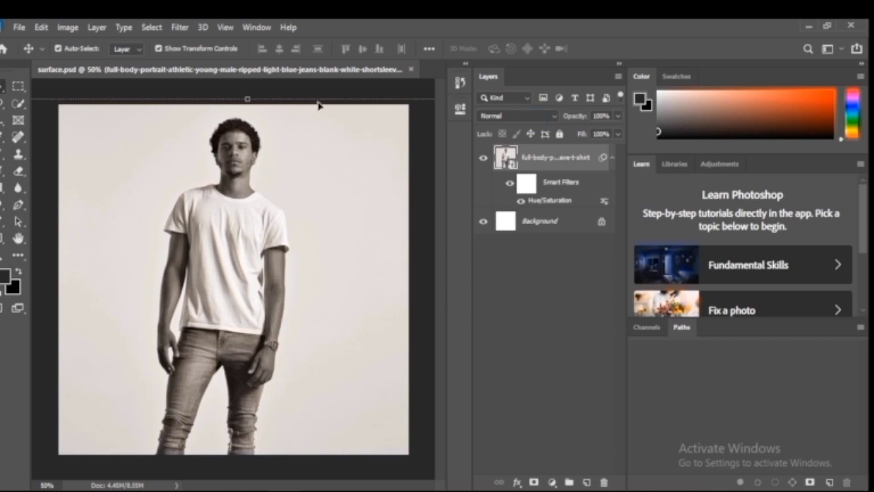
Apply a Gaussian Blur with a 1.0 pixel radius to the portrait layer
{"action": "left_click", "coordinate": [182, 28]}
{"action": "mouse_move", "coordinate": [278, 176]}
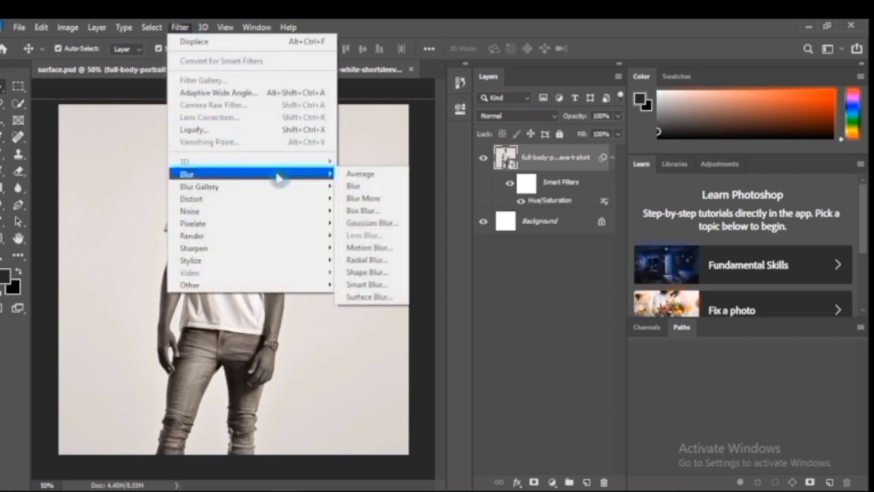
{"action": "left_click", "coordinate": [351, 224]}
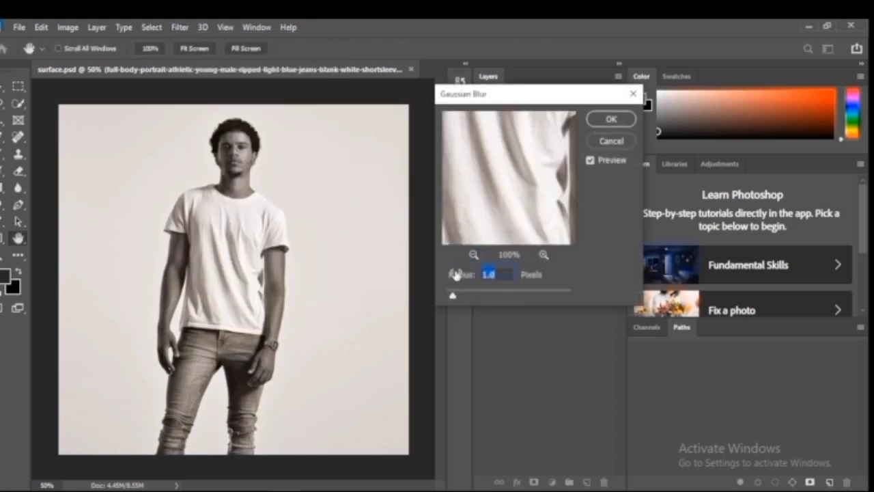
{"action": "left_click_drag", "start_coordinate": [455, 288], "coordinate": [456, 296]}
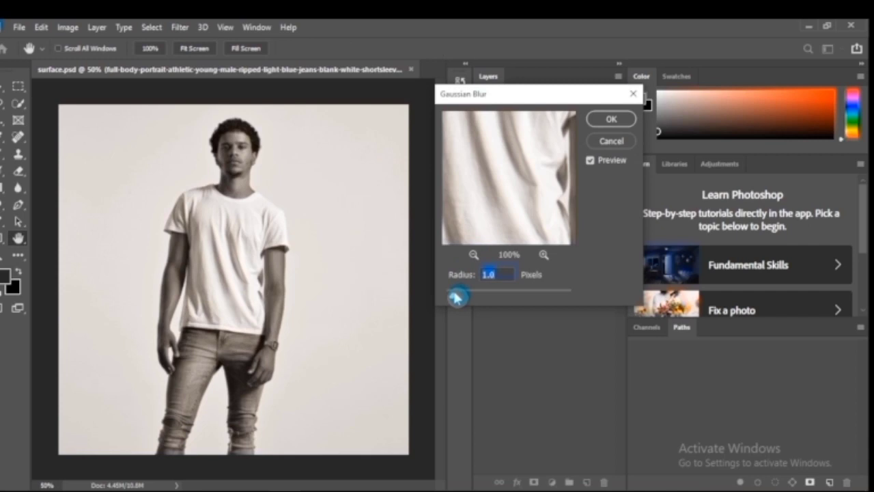
{"action": "left_click_drag", "start_coordinate": [456, 296], "coordinate": [457, 296]}
{"action": "left_click_drag", "start_coordinate": [458, 296], "coordinate": [459, 295]}
{"action": "left_click", "coordinate": [612, 121]}
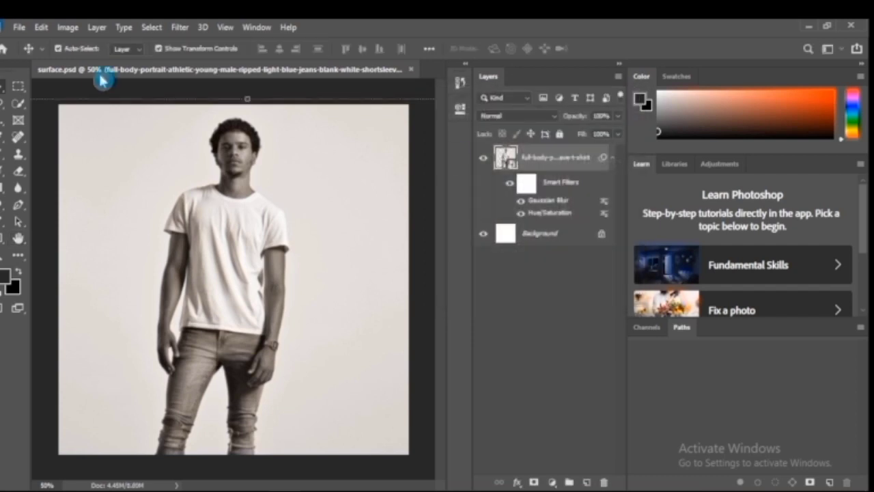
Delete the old surface PSD from the jude_flyer folder and save the document there as surface in Photoshop format with Maximize Compatibility
{"action": "left_click", "coordinate": [20, 27]}
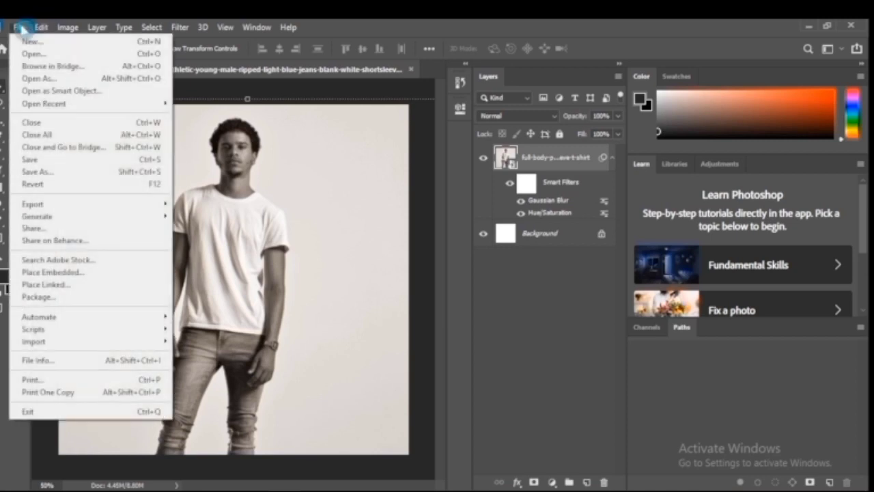
{"action": "left_click", "coordinate": [71, 174]}
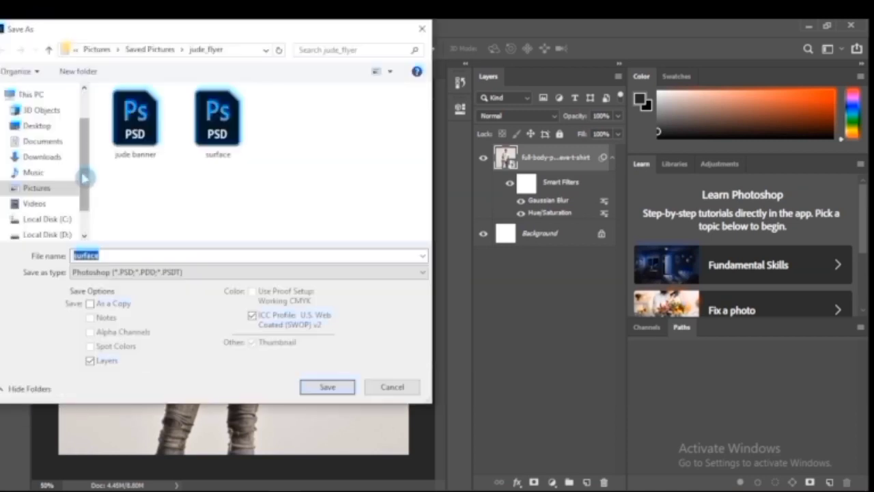
{"action": "left_click", "coordinate": [218, 121]}
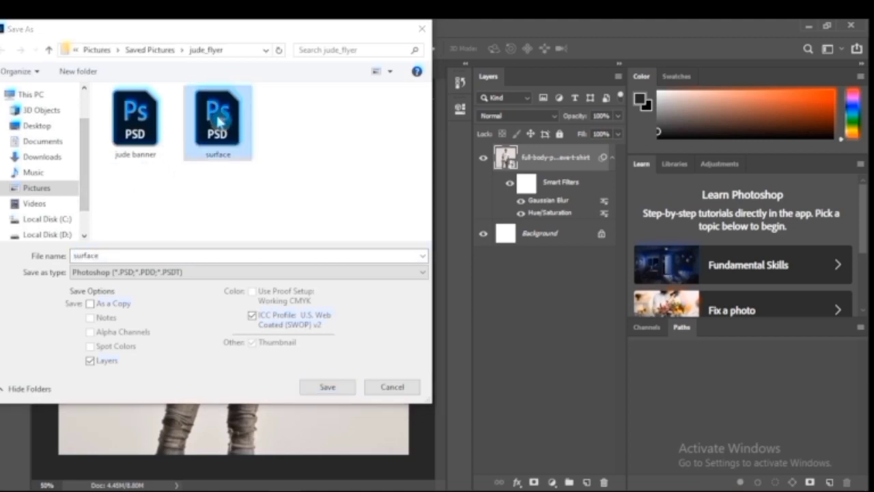
{"action": "key", "text": "Delete"}
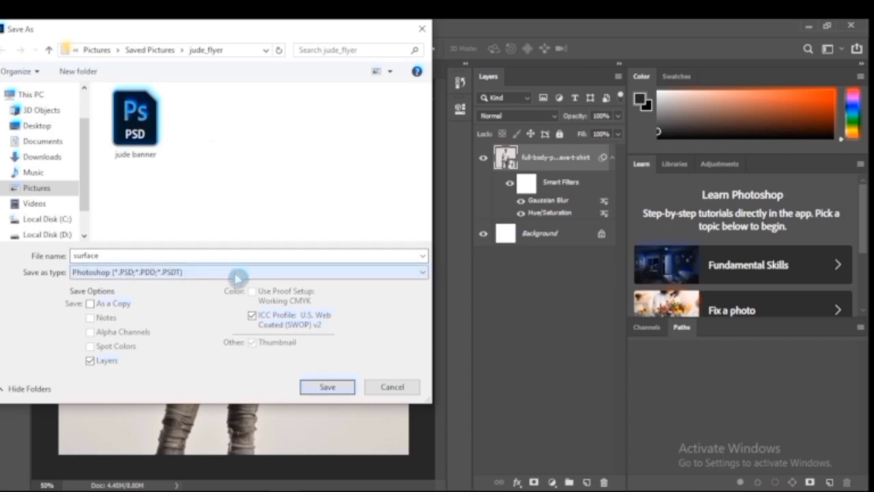
{"action": "left_click", "coordinate": [325, 390]}
{"action": "left_click", "coordinate": [457, 260]}
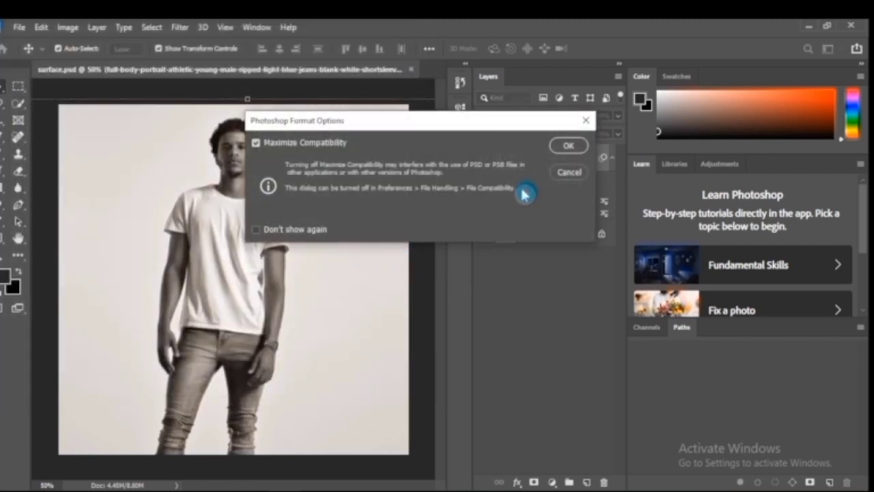
{"action": "left_click", "coordinate": [568, 145]}
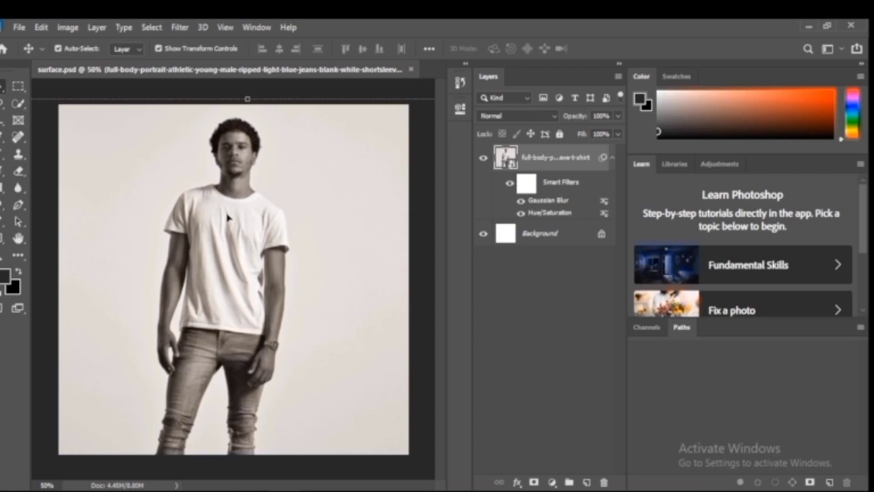
Undo the Gaussian Blur and the Hue/Saturation adjustment on the portrait layer
{"action": "key", "text": "ctrl+z"}
{"action": "key", "text": "ctrl+z"}
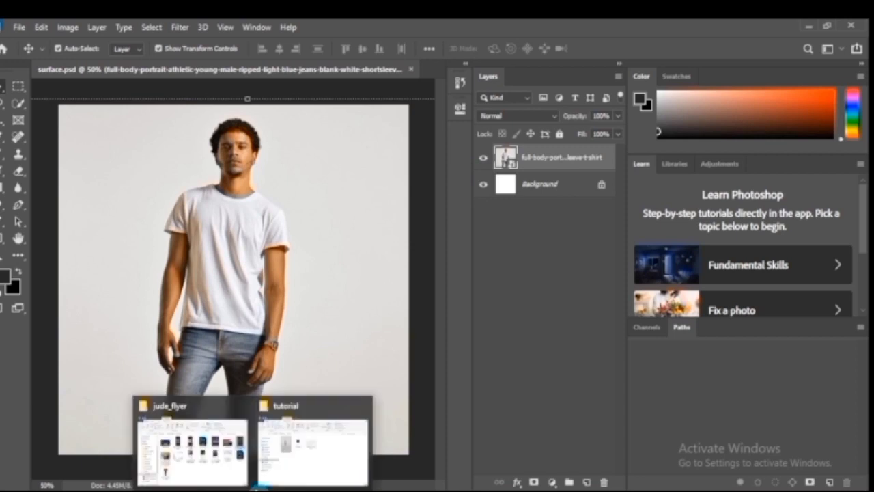
Place the Untitled-2 logo from the tutorial folder and scale it down to about 12.9% on the front of the T-shirt
{"action": "left_click", "coordinate": [293, 468]}
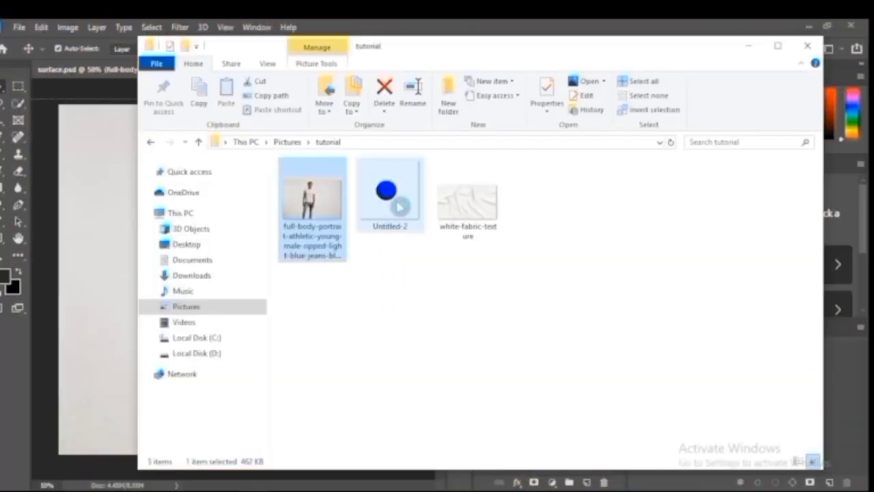
{"action": "left_click_drag", "start_coordinate": [400, 209], "coordinate": [251, 307]}
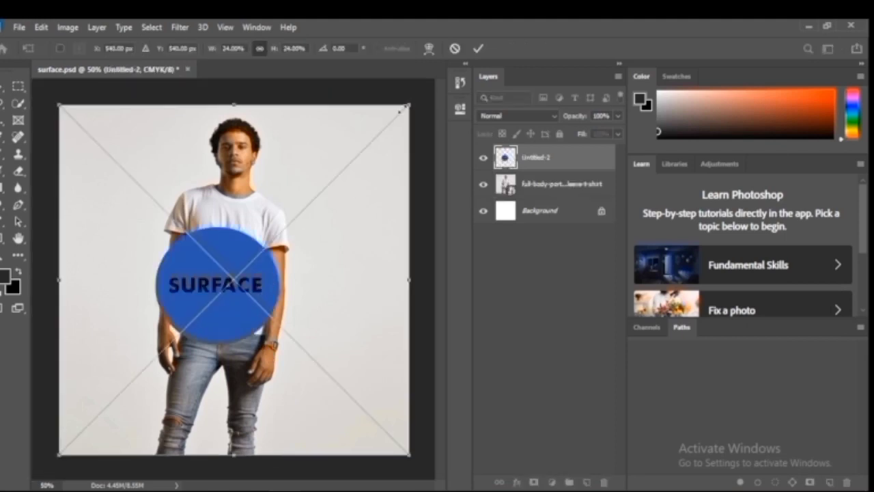
{"action": "left_click_drag", "start_coordinate": [408, 106], "coordinate": [326, 187]}
{"action": "left_click_drag", "start_coordinate": [207, 288], "coordinate": [367, 154]}
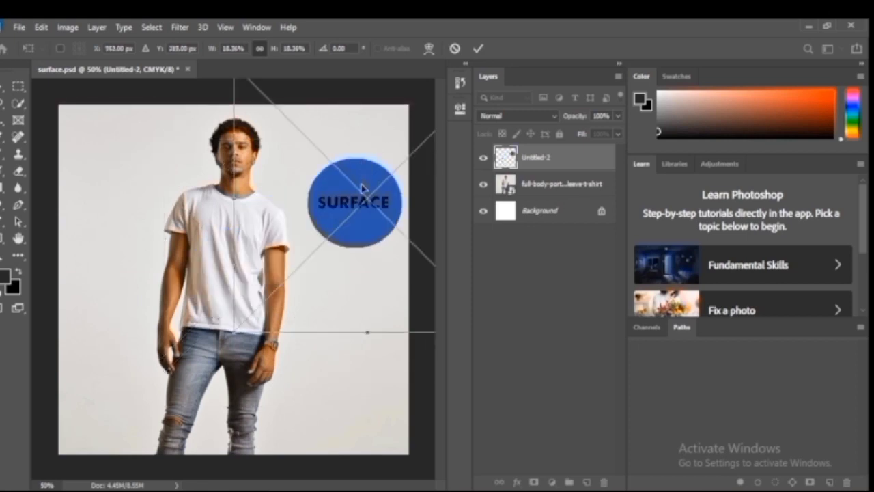
{"action": "left_click_drag", "start_coordinate": [355, 207], "coordinate": [212, 276]}
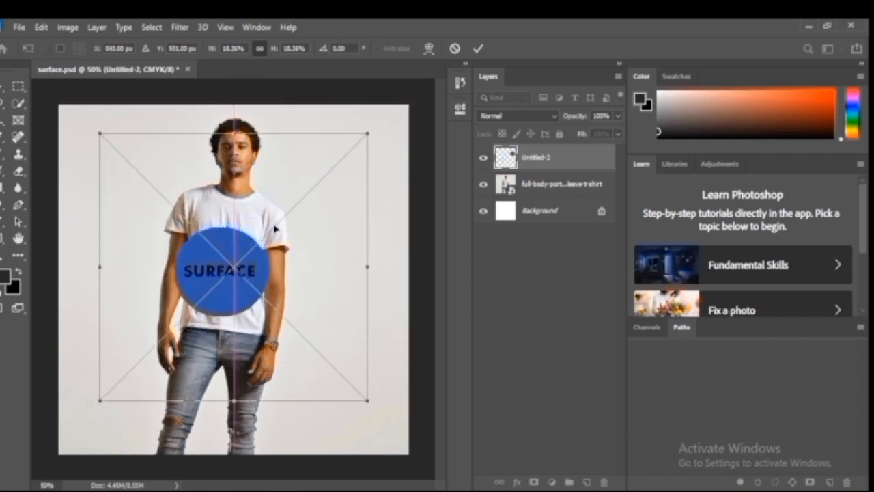
{"action": "left_click_drag", "start_coordinate": [369, 131], "coordinate": [289, 213]}
{"action": "left_click_drag", "start_coordinate": [181, 314], "coordinate": [229, 267]}
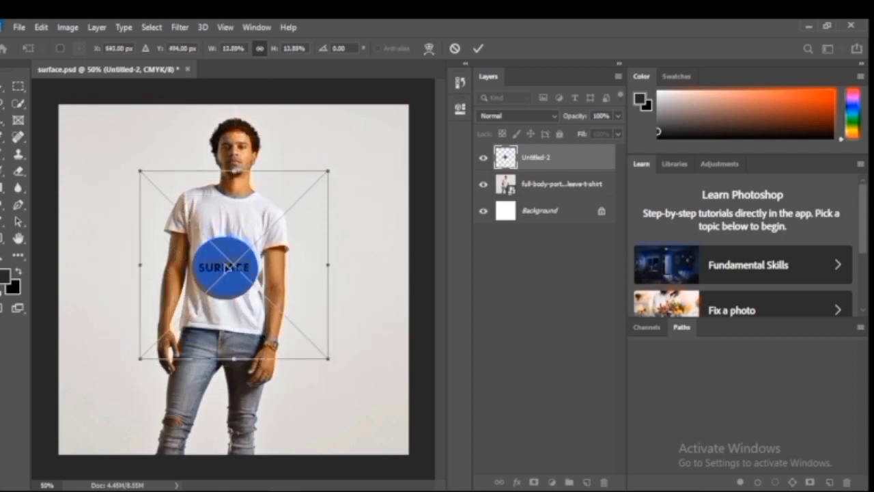
{"action": "key", "text": "Return"}
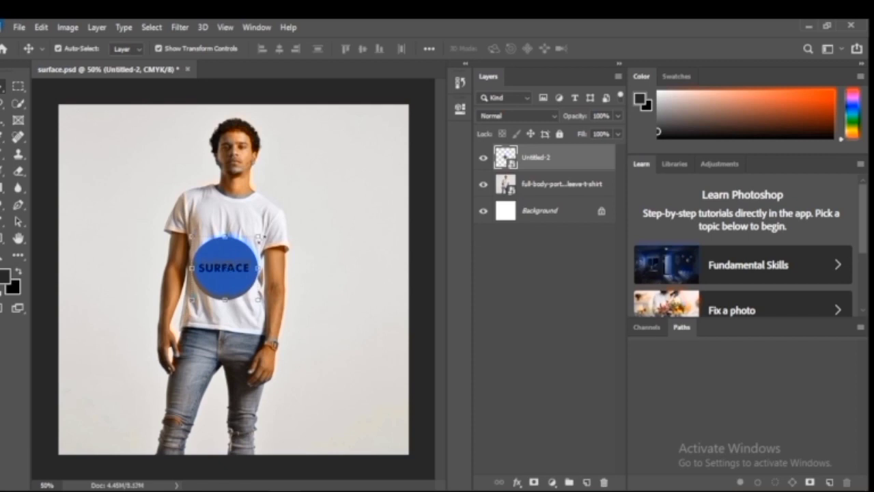
Reduce the blue SURFACE logo to about 11.4% and reposition it at the middle of the T-shirt
{"action": "left_click_drag", "start_coordinate": [258, 235], "coordinate": [248, 249]}
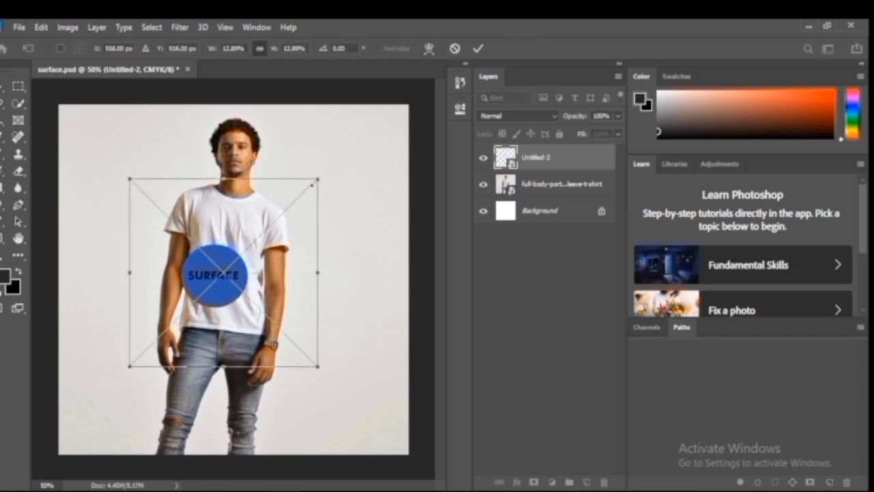
{"action": "left_click_drag", "start_coordinate": [314, 183], "coordinate": [296, 198]}
{"action": "mouse_move", "coordinate": [212, 282]}
{"action": "left_mouse_down"}
{"action": "mouse_move", "coordinate": [231, 273]}
{"action": "mouse_move", "coordinate": [220, 273]}
{"action": "left_mouse_up"}
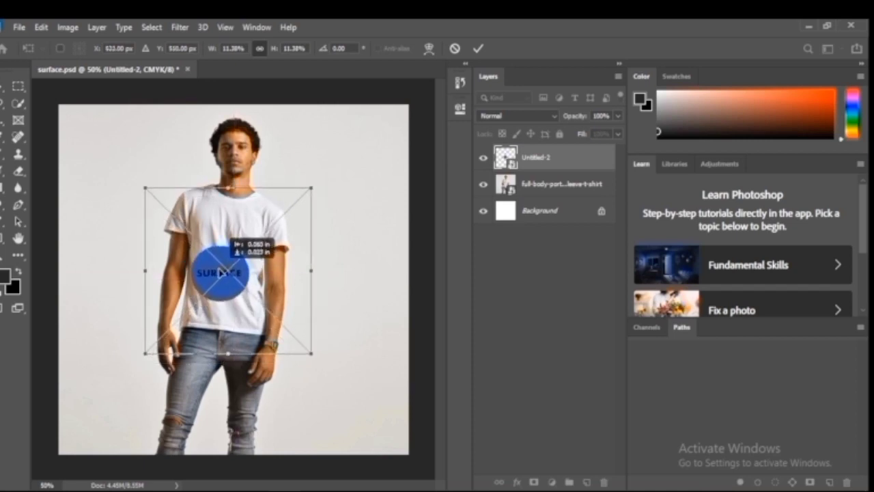
{"action": "key", "text": "Return"}
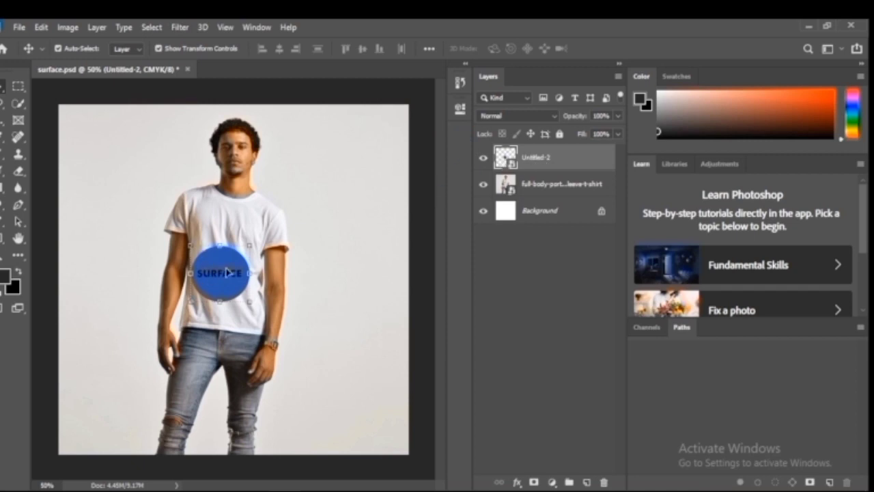
Apply the Displace filter to the logo with horizontal and vertical scale 5, Stretch To Fit and Repeat Edge Pixels, using surface.psd as map
{"action": "left_click", "coordinate": [179, 29]}
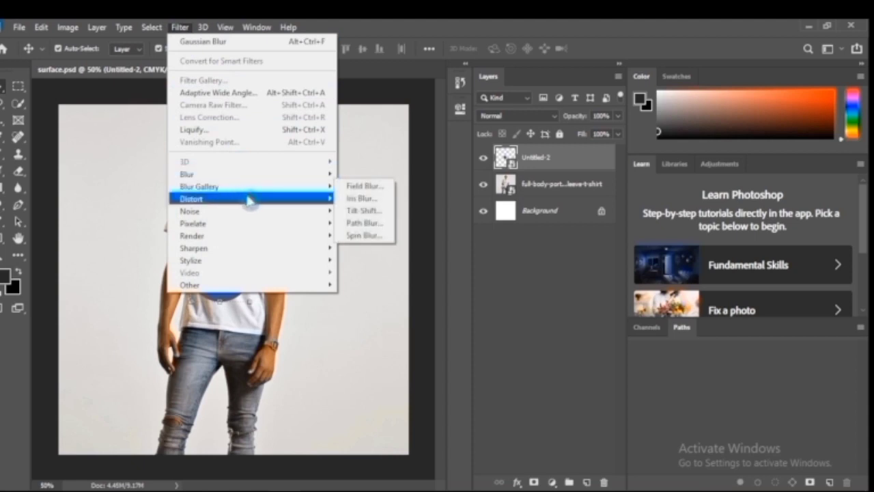
{"action": "mouse_move", "coordinate": [250, 200]}
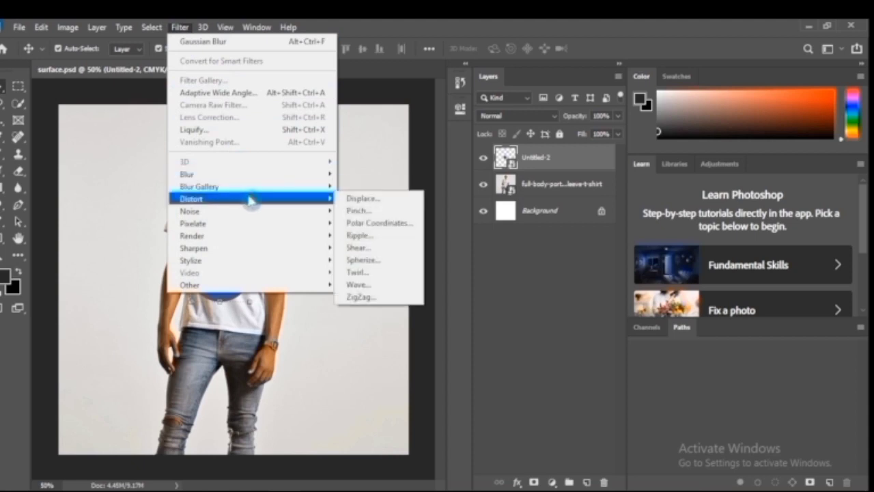
{"action": "left_click", "coordinate": [352, 198]}
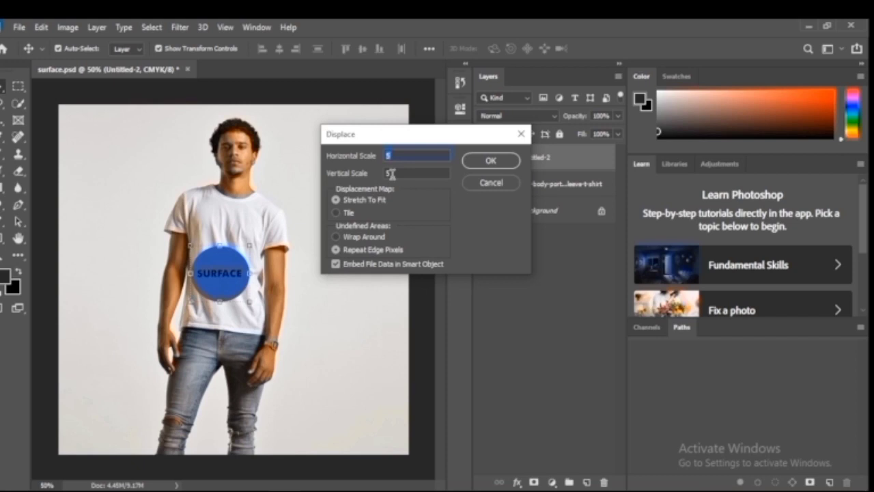
{"action": "left_click", "coordinate": [495, 161]}
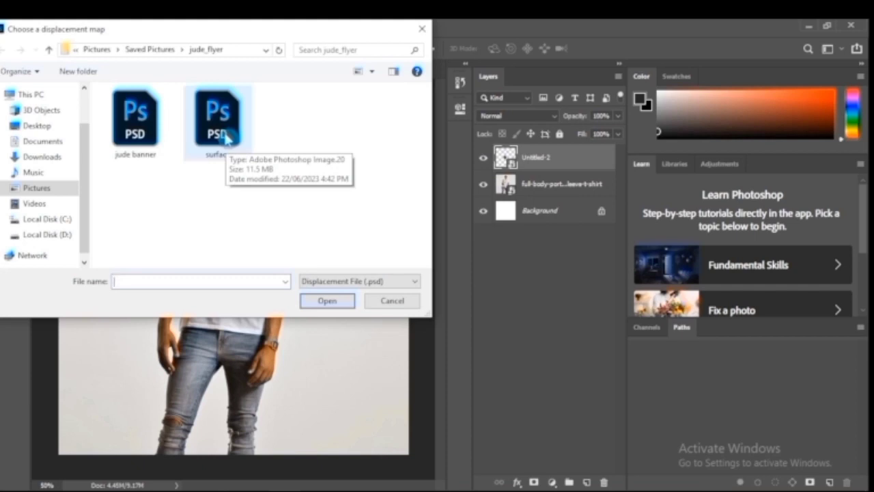
{"action": "left_click", "coordinate": [227, 136]}
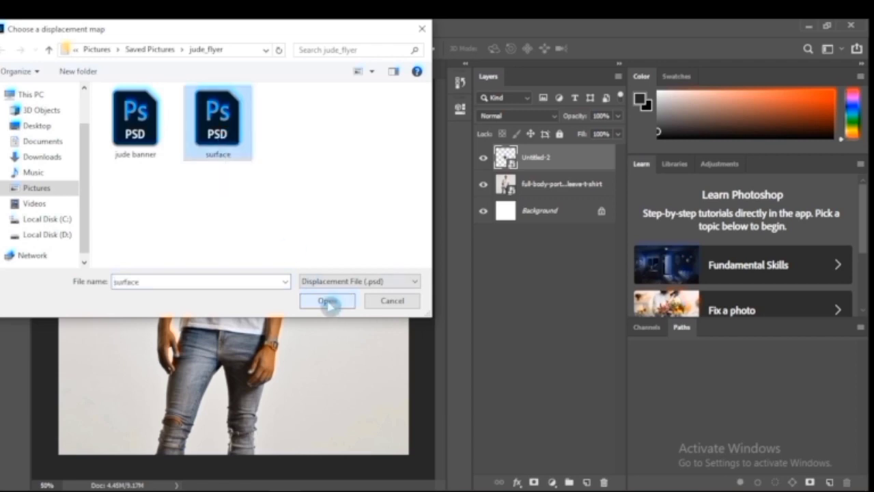
{"action": "left_click", "coordinate": [328, 301]}
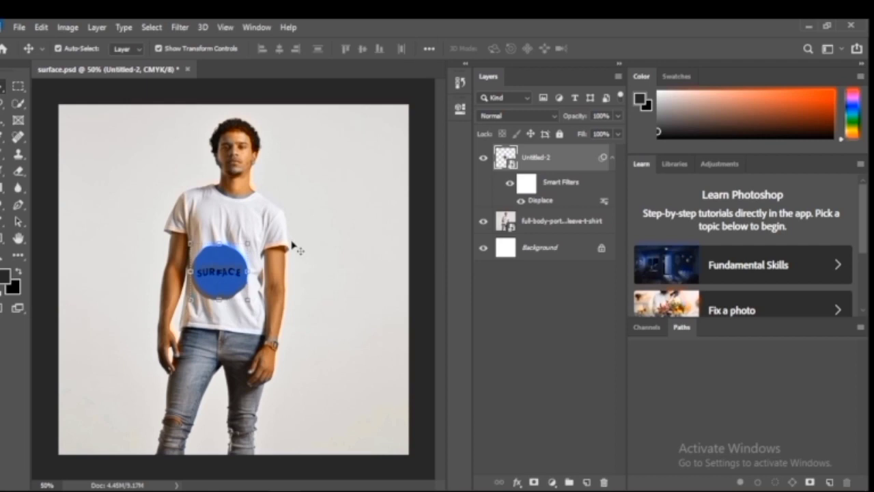
Try Multiply on the SURFACE logo layer, settle on the Linear Burn blend mode, and check the result with the logo deselected
{"action": "key", "text": "ctrl+plus"}
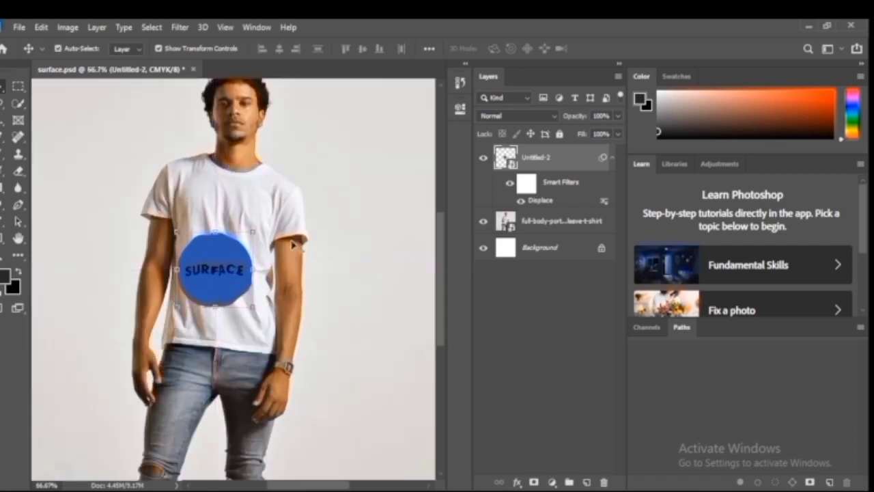
{"action": "key", "text": "ctrl+minus"}
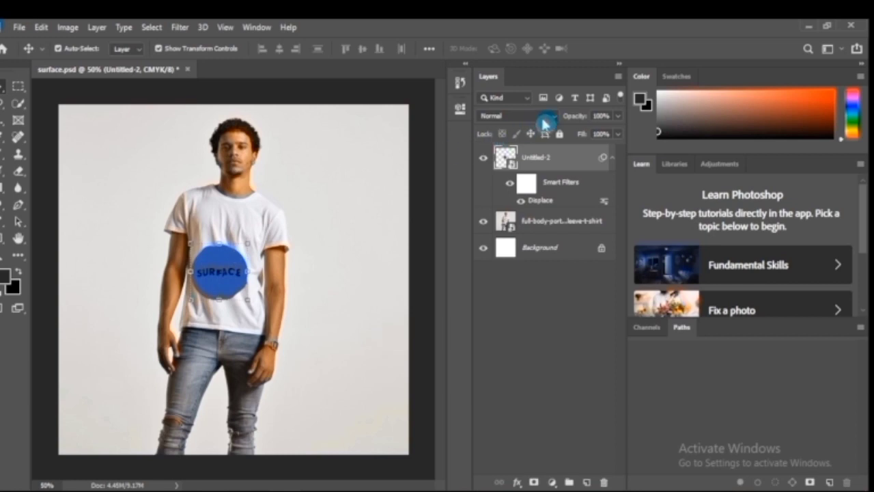
{"action": "left_click", "coordinate": [553, 117]}
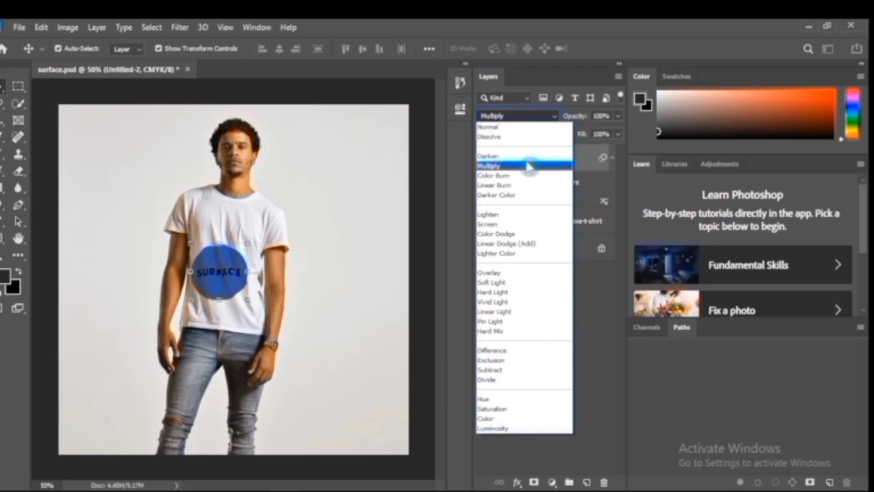
{"action": "left_click", "coordinate": [529, 167]}
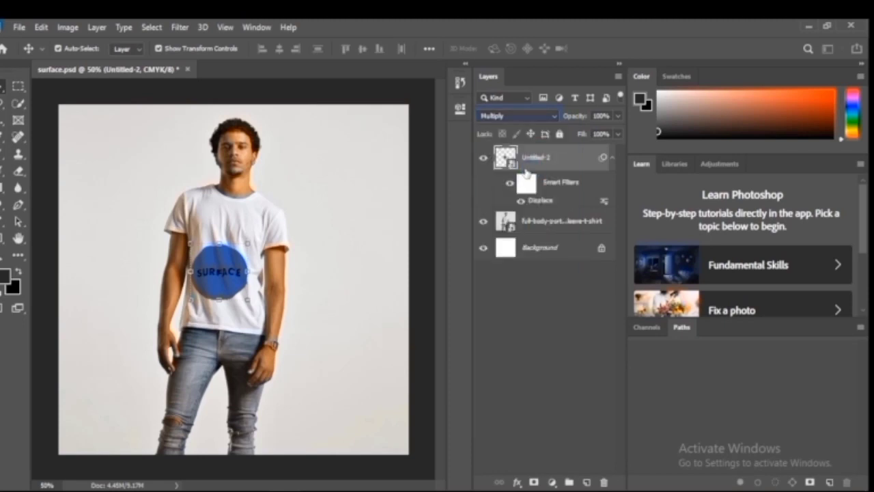
{"action": "left_click", "coordinate": [551, 118]}
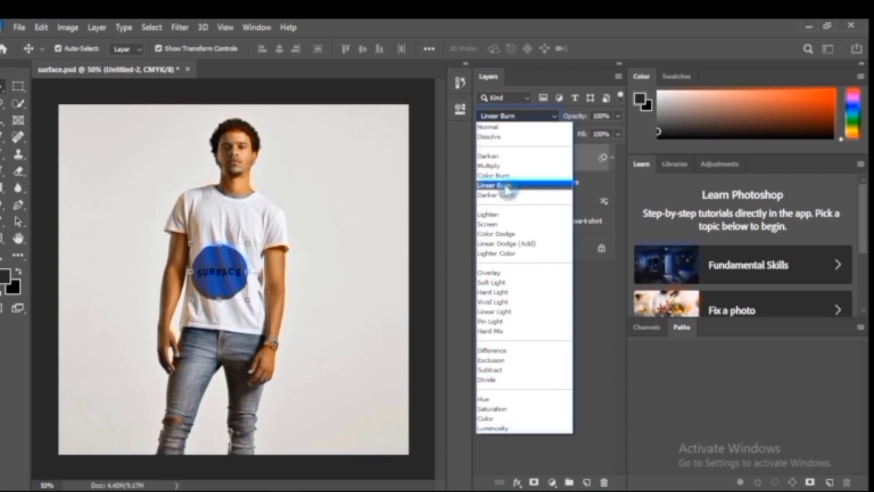
{"action": "left_click", "coordinate": [507, 190]}
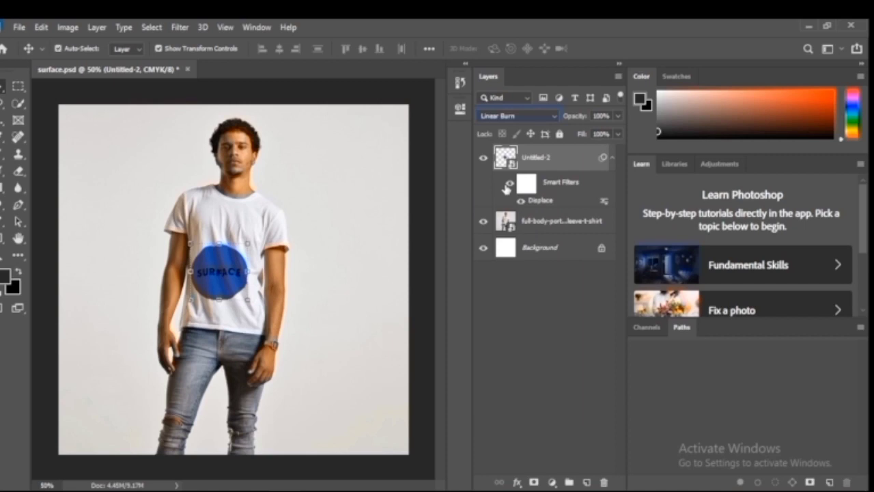
{"action": "left_click", "coordinate": [321, 283]}
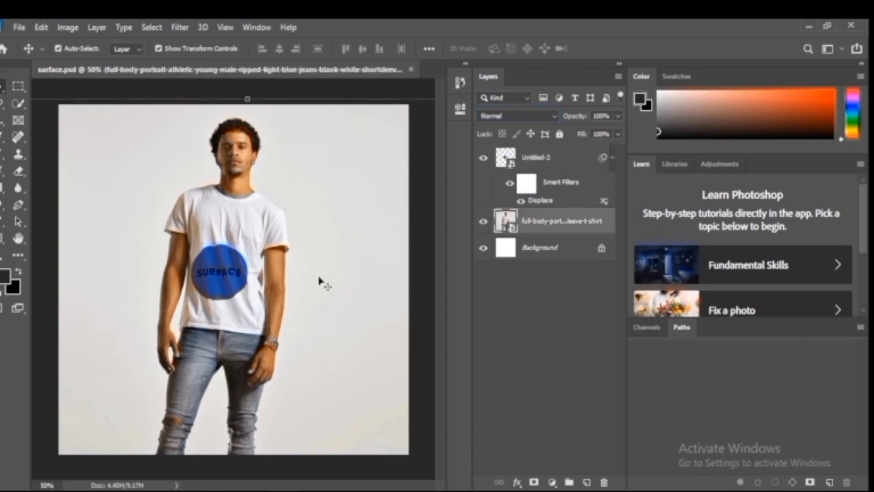
{"action": "key", "text": "ctrl+plus"}
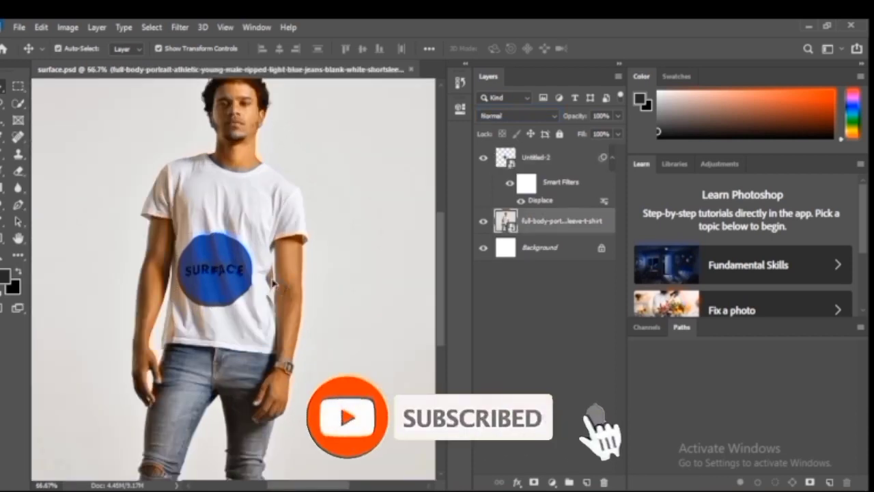
{"action": "key", "text": "ctrl+minus"}
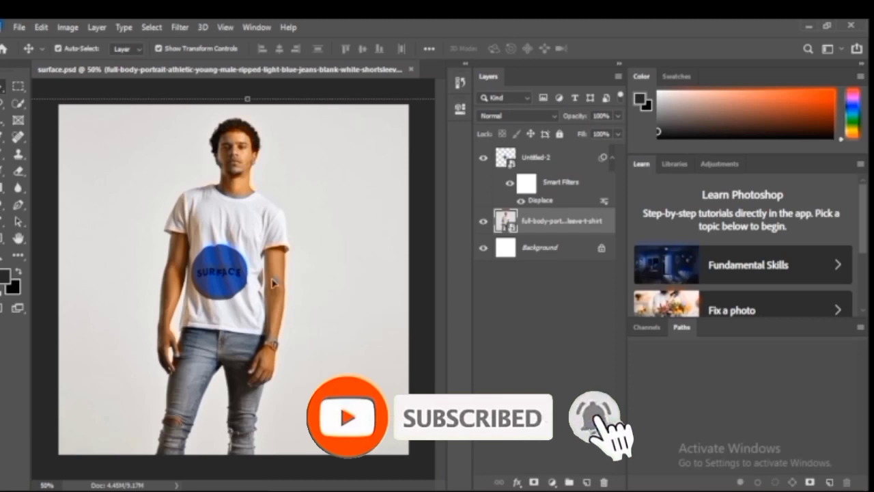
Split the white Underlying Layer slider in the logo layer's Blend If options to 232 / 255, keeping Linear Burn at 100% opacity
{"action": "left_click", "coordinate": [220, 270]}
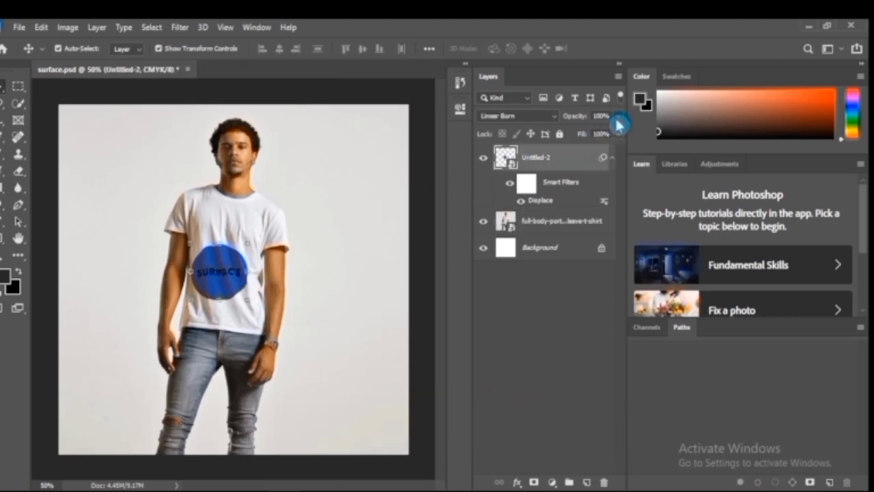
{"action": "left_click", "coordinate": [618, 116]}
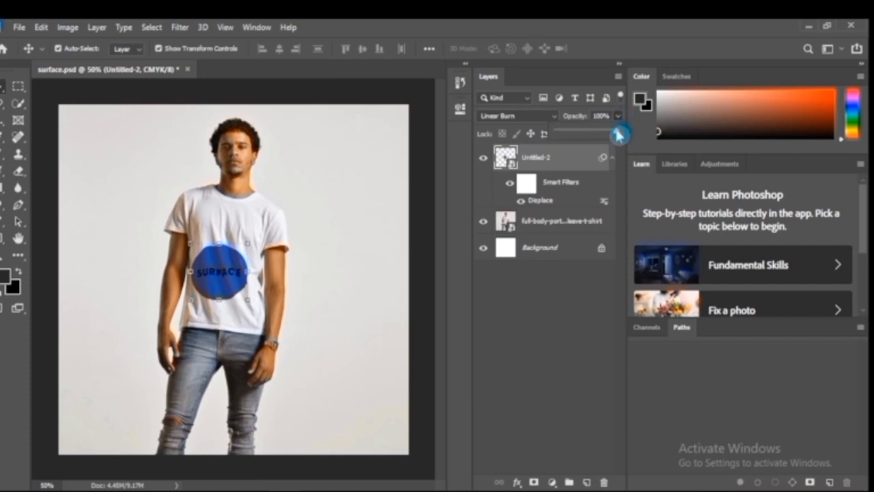
{"action": "mouse_move", "coordinate": [618, 134]}
{"action": "left_mouse_down"}
{"action": "mouse_move", "coordinate": [605, 136]}
{"action": "mouse_move", "coordinate": [625, 135]}
{"action": "left_mouse_up"}
{"action": "left_click", "coordinate": [603, 154]}
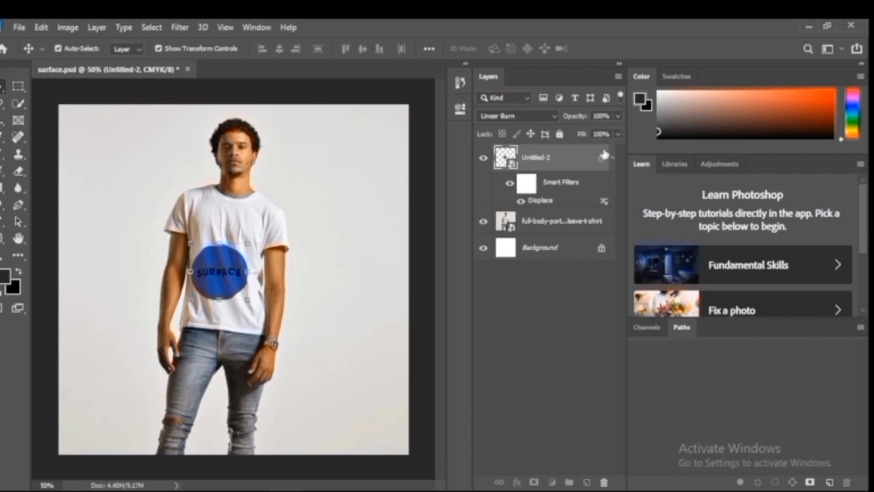
{"action": "double_click", "coordinate": [603, 155]}
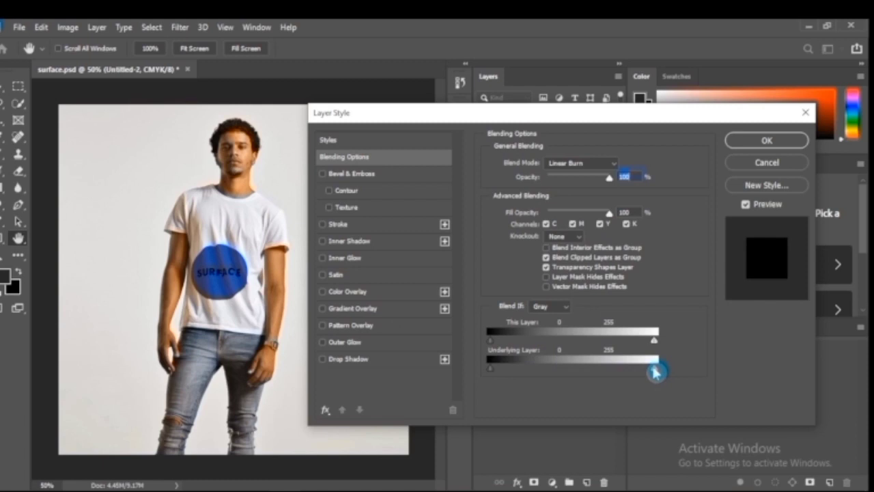
{"action": "key", "text": "alt"}
{"action": "left_click_drag", "start_coordinate": [656, 371], "coordinate": [654, 371]}
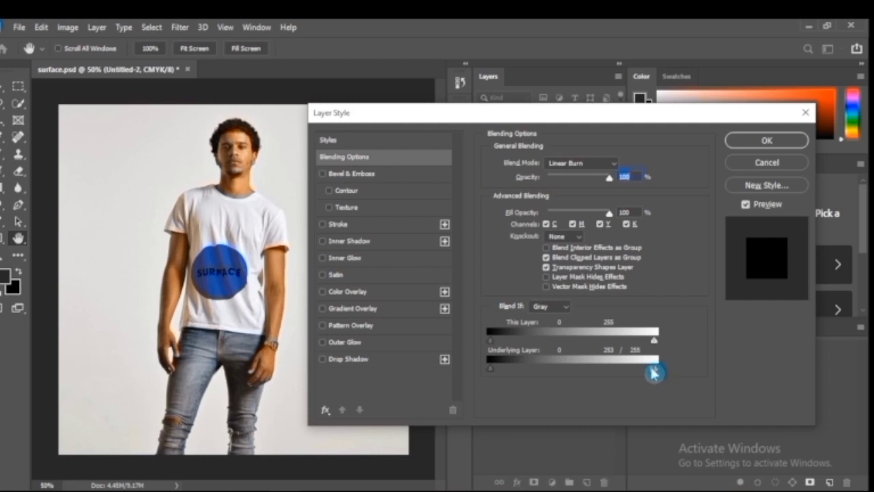
{"action": "left_click_drag", "start_coordinate": [654, 371], "coordinate": [642, 373]}
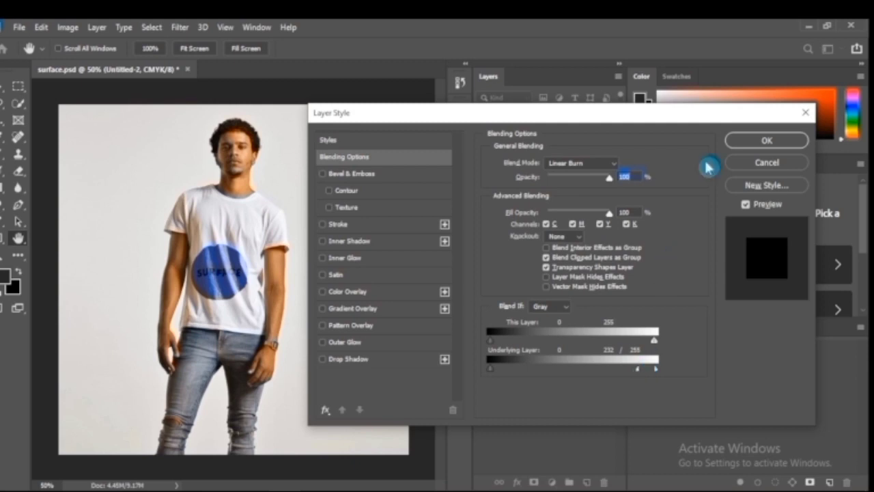
{"action": "left_click", "coordinate": [749, 142]}
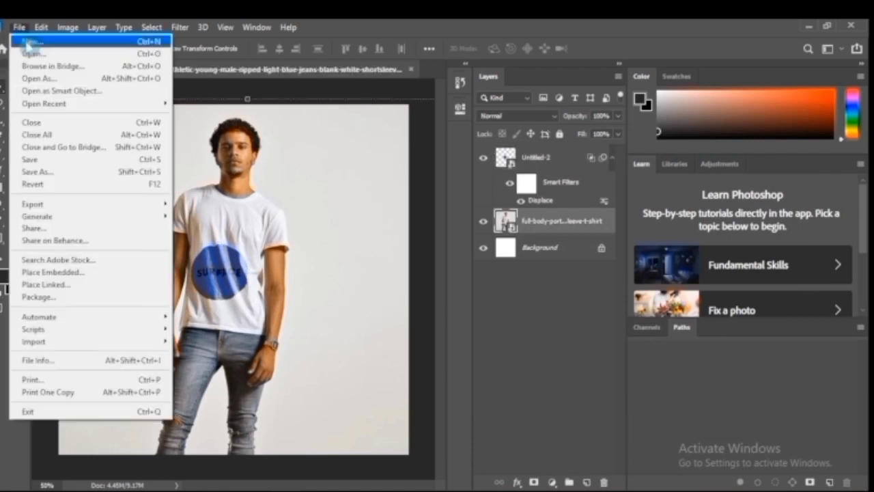
Create a new 1080 x 1080 pixel document at 300 pixels/inch in CMYK Color with a white background
{"action": "left_click", "coordinate": [27, 44]}
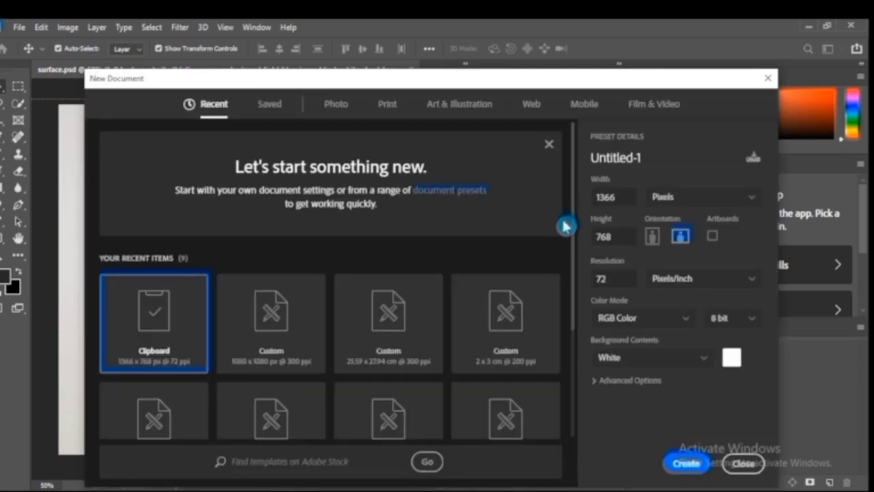
{"action": "left_click", "coordinate": [287, 331]}
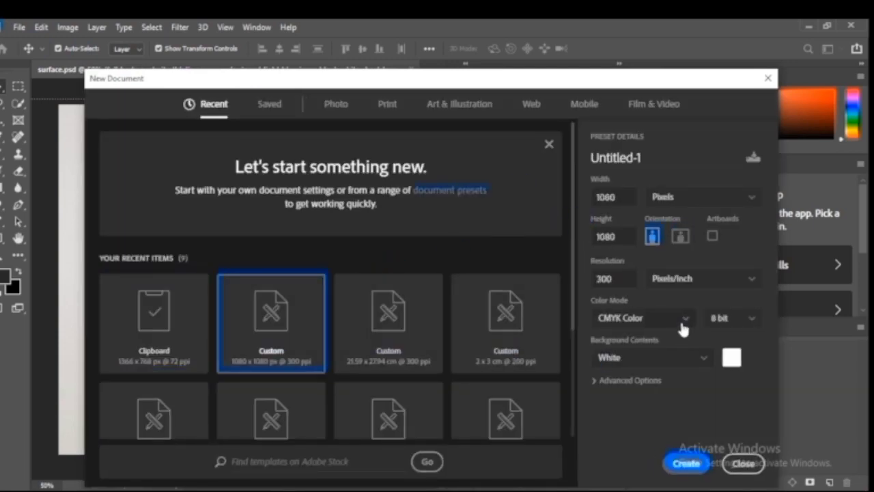
{"action": "left_click", "coordinate": [686, 463]}
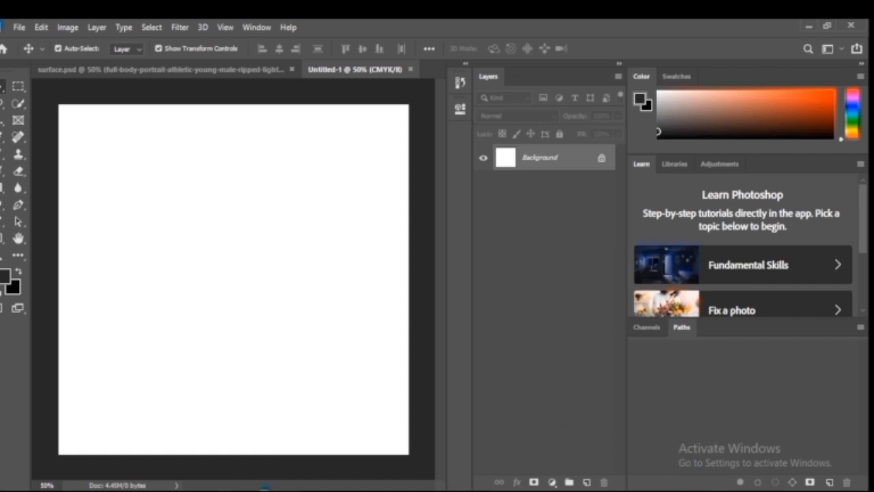
Place the white-fabric-texture image from the tutorial folder into the new document
{"action": "mouse_move", "coordinate": [265, 489]}
{"action": "left_click", "coordinate": [305, 459]}
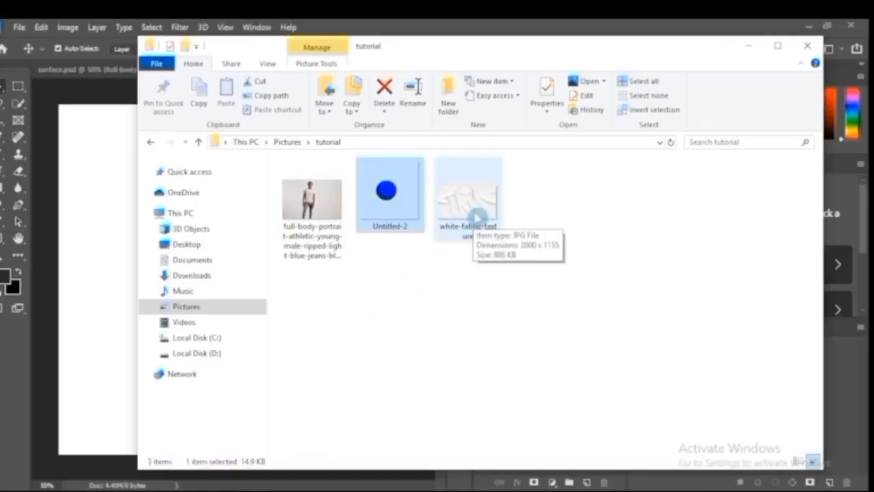
{"action": "left_click_drag", "start_coordinate": [481, 215], "coordinate": [275, 302]}
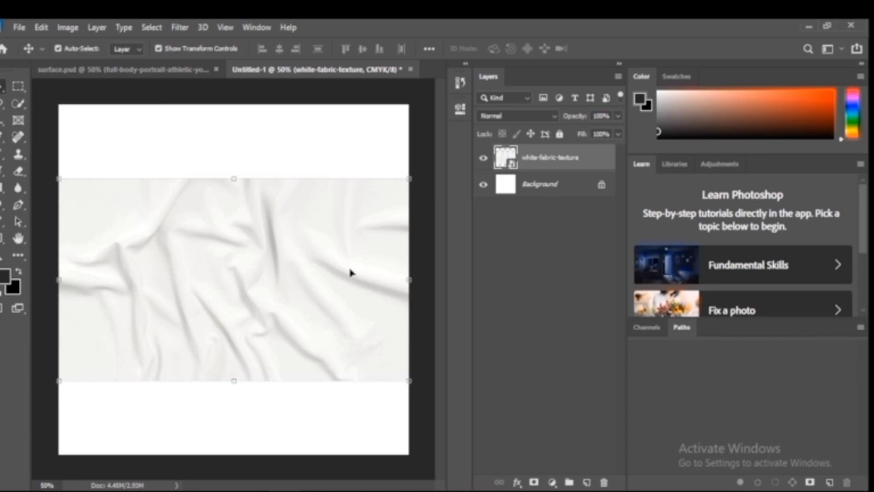
Desaturate the white-fabric-texture layer by setting its Hue/Saturation saturation to -100
{"action": "key", "text": "ctrl+u"}
{"action": "left_click_drag", "start_coordinate": [389, 210], "coordinate": [321, 208]}
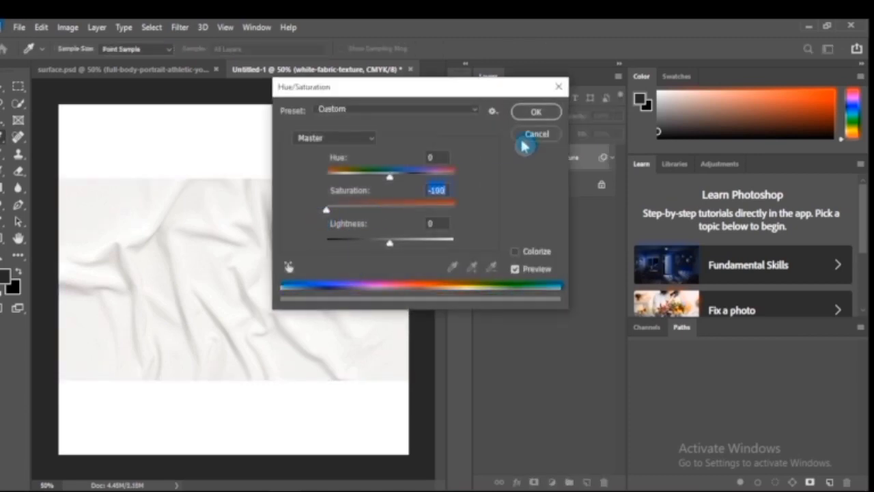
{"action": "left_click", "coordinate": [539, 115]}
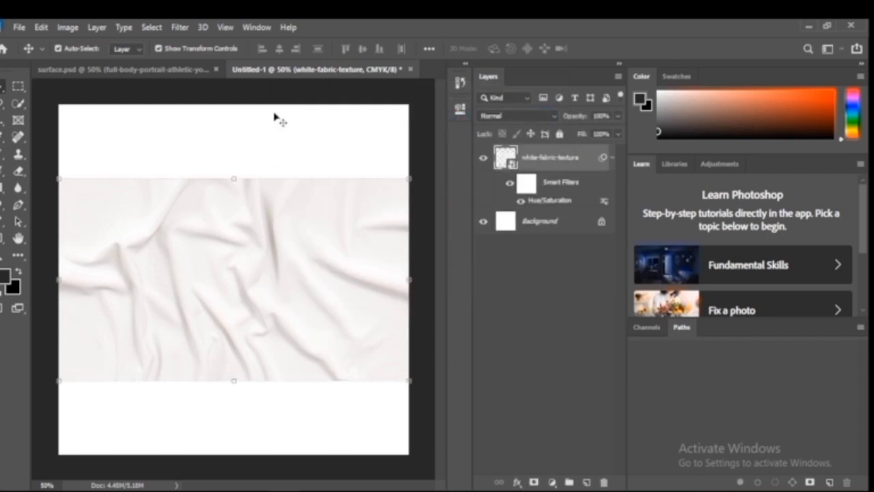
Apply a Gaussian Blur with a radius of 1.0 pixels to the fabric texture layer
{"action": "left_click", "coordinate": [180, 27]}
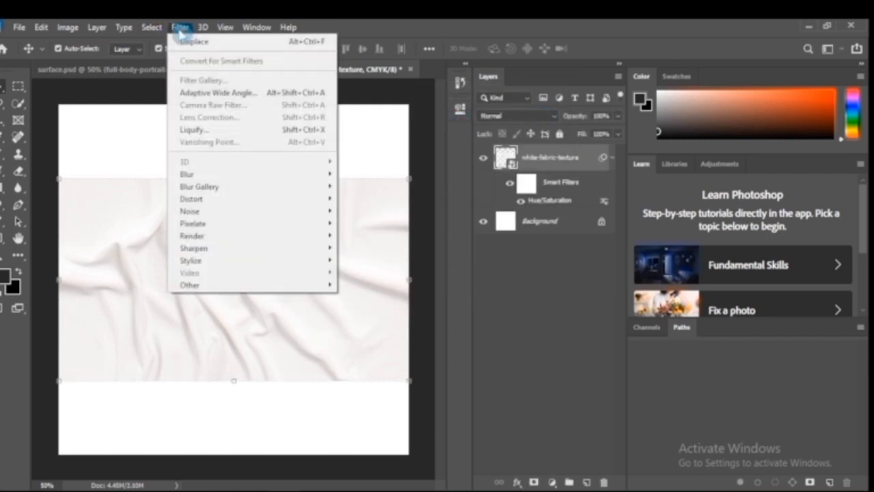
{"action": "mouse_move", "coordinate": [327, 173]}
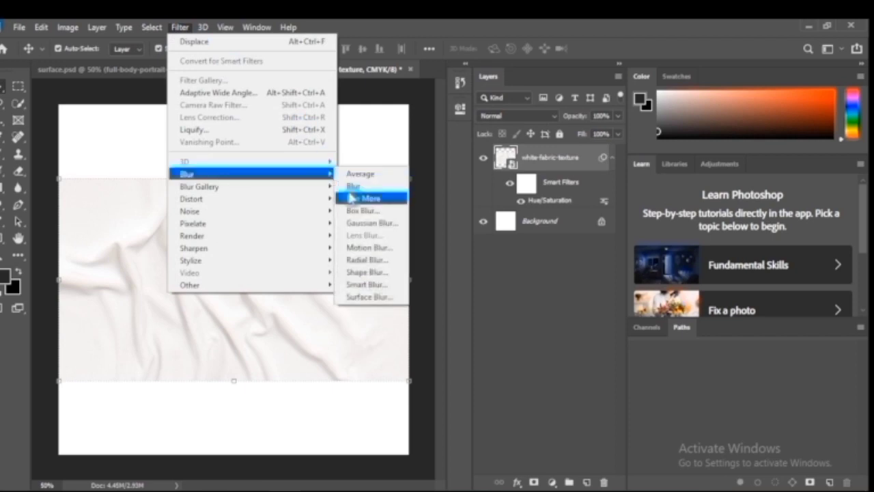
{"action": "left_click", "coordinate": [355, 223]}
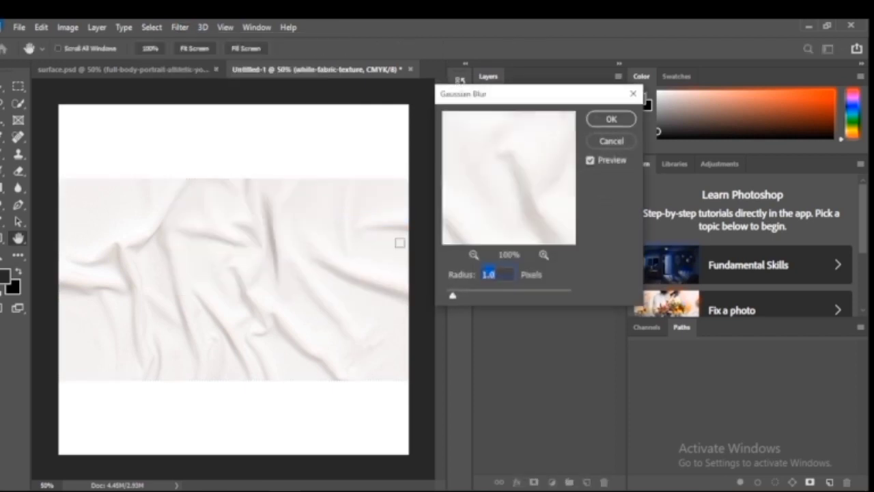
{"action": "left_click", "coordinate": [609, 122]}
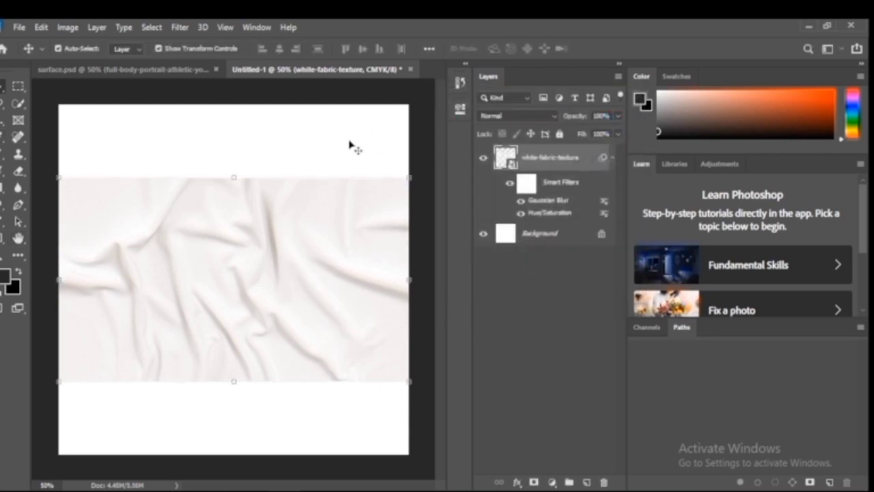
Save the fabric document as a Photoshop file named surface2 with Maximize Compatibility enabled
{"action": "left_click", "coordinate": [20, 27]}
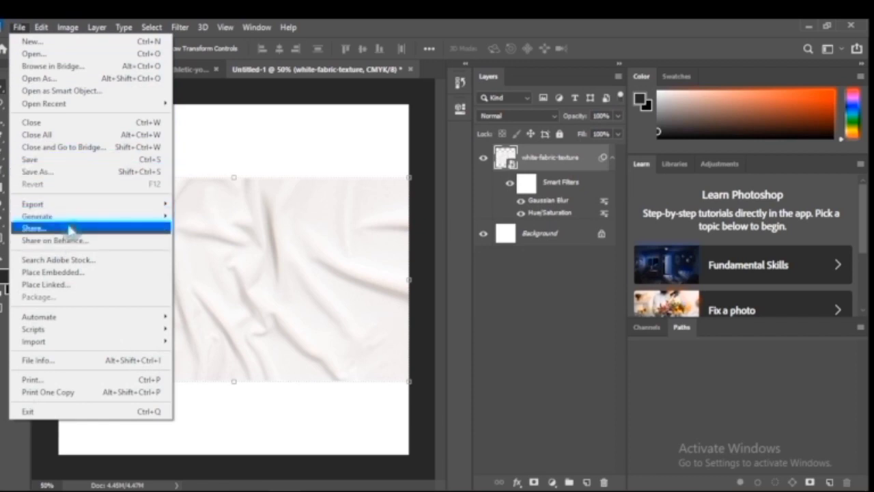
{"action": "left_click", "coordinate": [74, 172]}
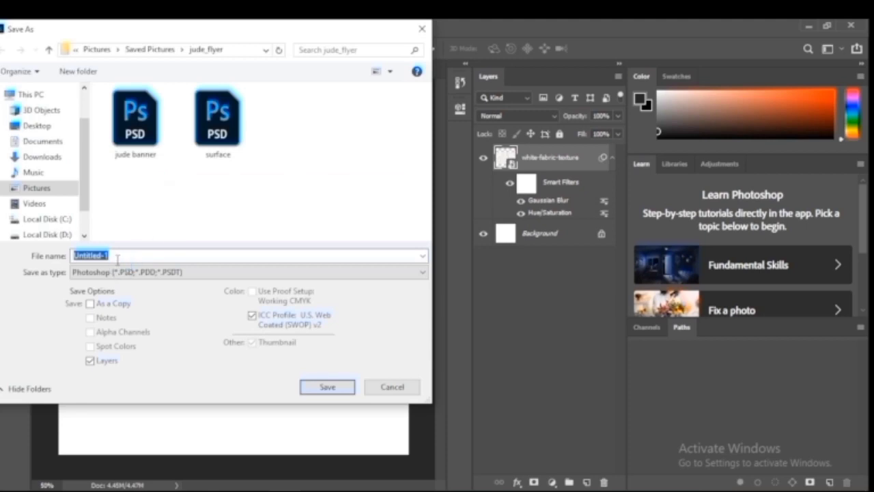
{"action": "type", "text": "surf"}
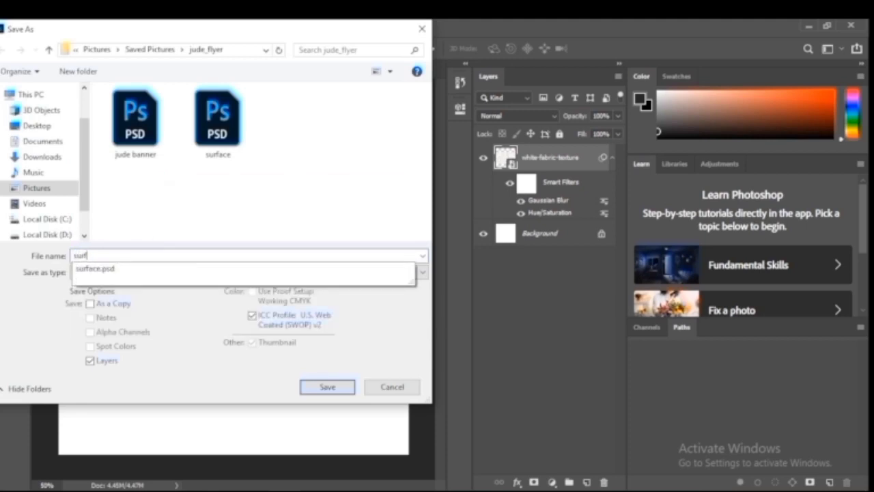
{"action": "type", "text": "ace2"}
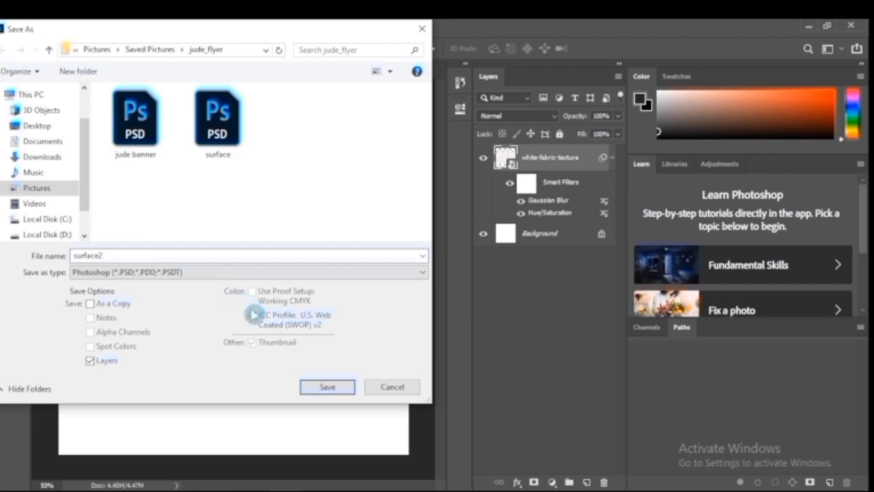
{"action": "left_click", "coordinate": [323, 387]}
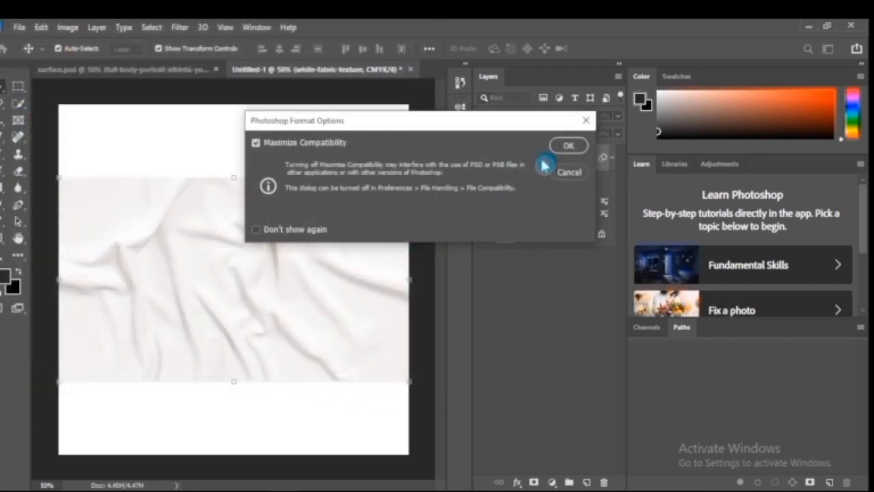
{"action": "left_click", "coordinate": [568, 146]}
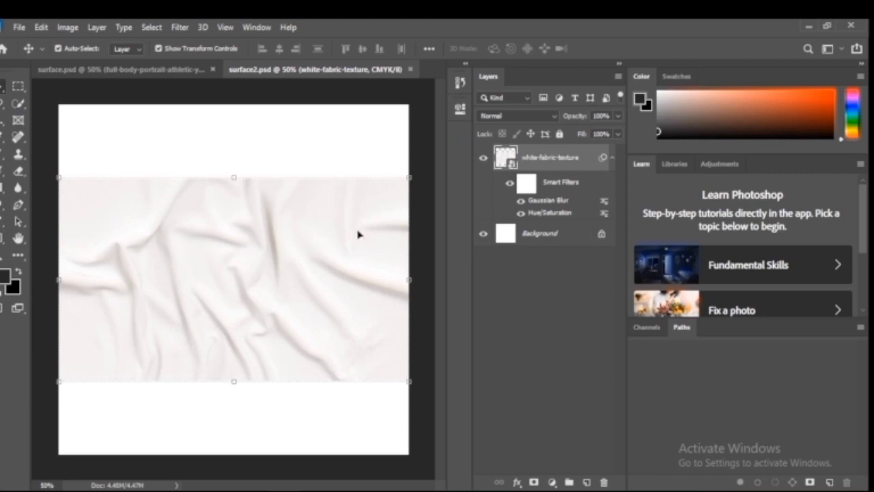
Undo the Gaussian Blur and the Hue/Saturation adjustment on the fabric texture layer
{"action": "key", "text": "ctrl+z"}
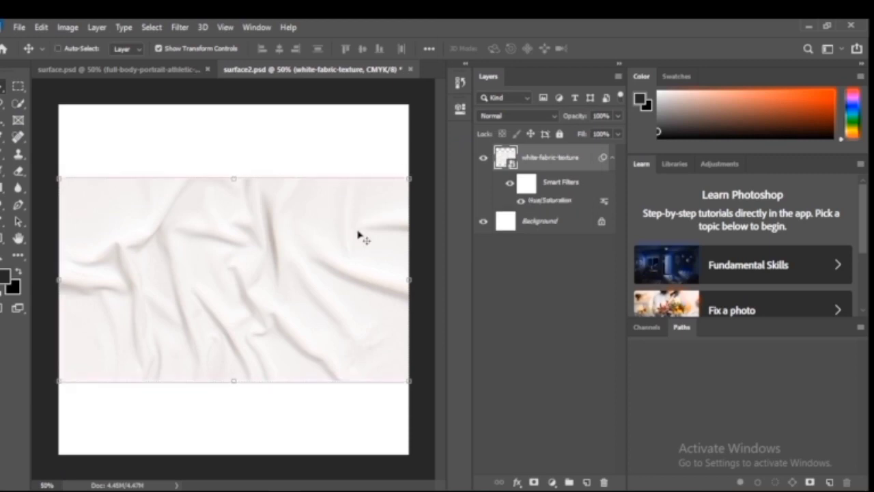
{"action": "key", "text": "ctrl+z"}
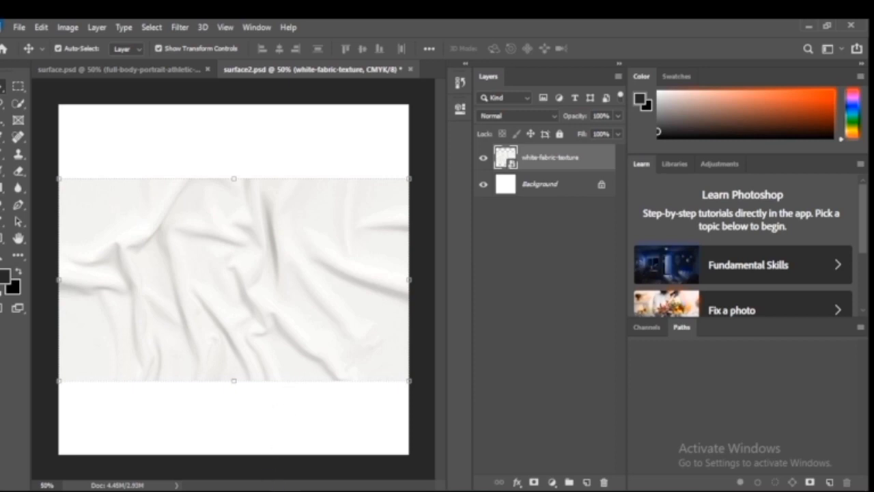
Place the Untitled-2 logo image from the tutorial folder into the fabric document, centred on the white fabric texture
{"action": "left_click", "coordinate": [276, 480]}
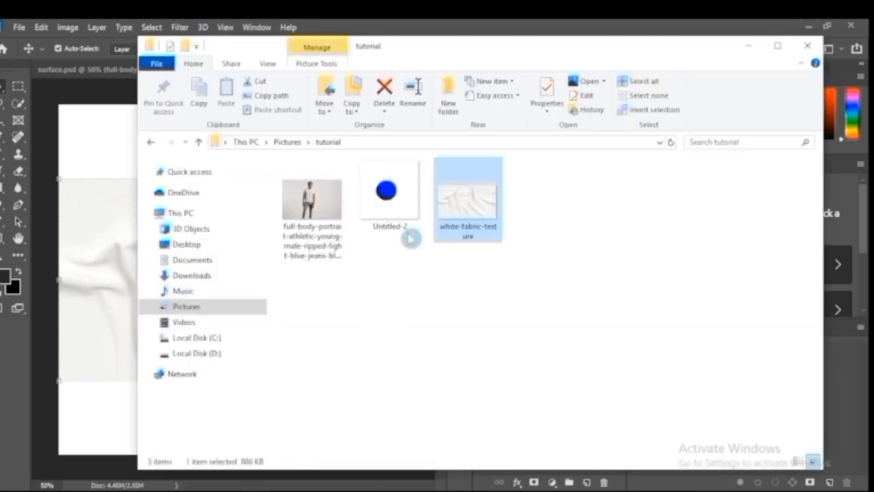
{"action": "left_click_drag", "start_coordinate": [408, 239], "coordinate": [233, 331]}
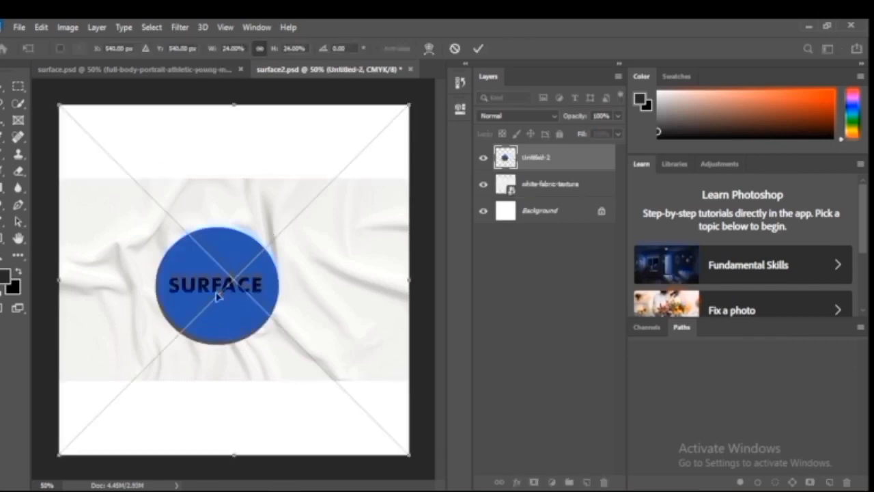
{"action": "mouse_move", "coordinate": [223, 289]}
{"action": "left_mouse_down"}
{"action": "mouse_move", "coordinate": [248, 271]}
{"action": "mouse_move", "coordinate": [227, 285]}
{"action": "left_mouse_up"}
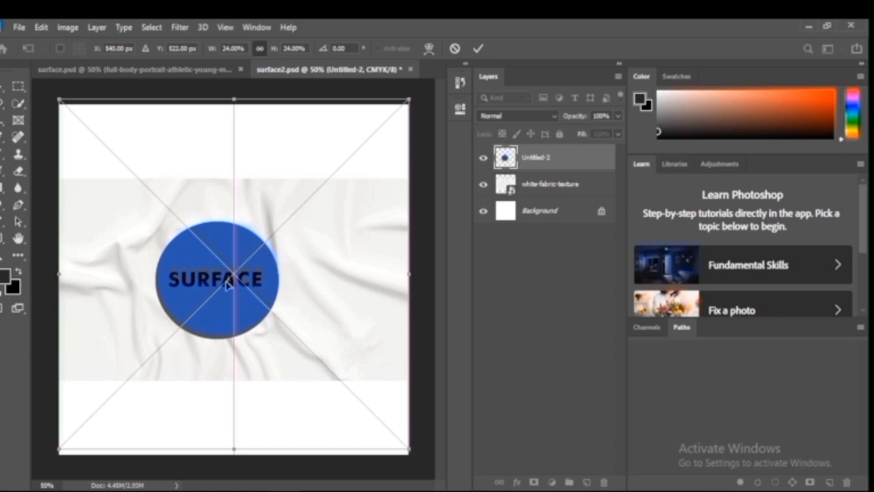
{"action": "key", "text": "Return"}
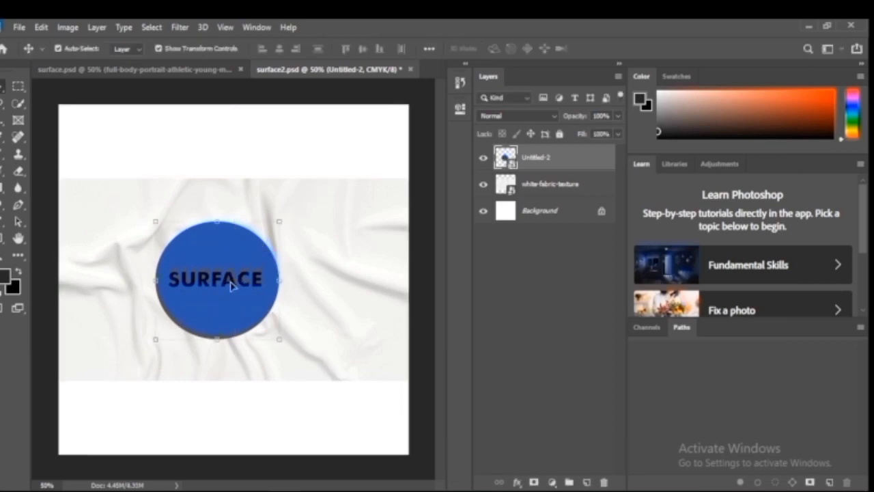
Apply a Displace filter to the Untitled-2 logo layer with horizontal and vertical scale 10, using surface2 as the displacement map
{"action": "left_click", "coordinate": [181, 28]}
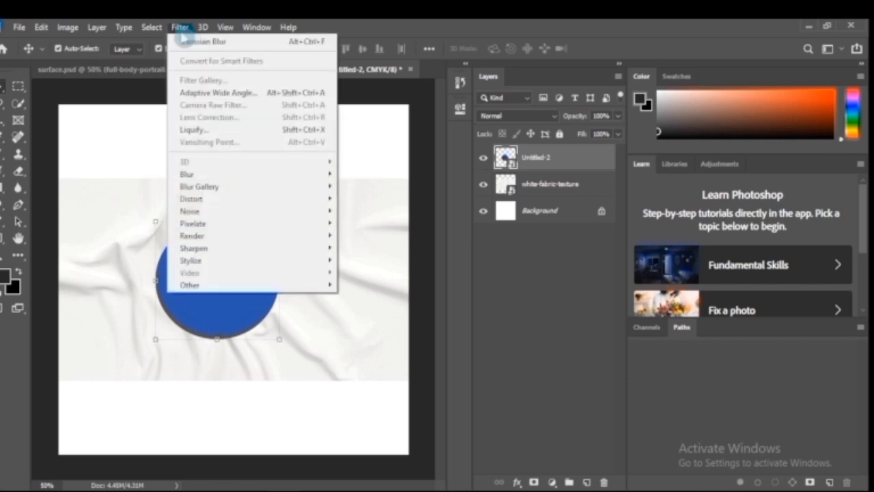
{"action": "mouse_move", "coordinate": [283, 199]}
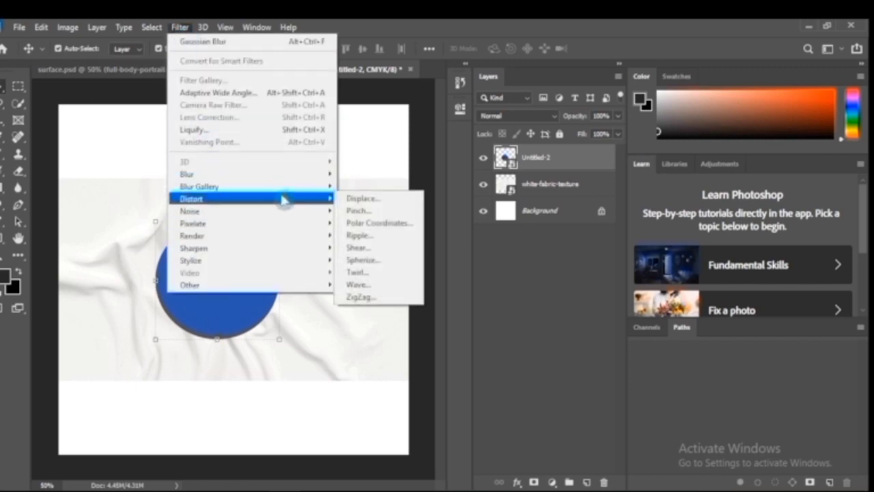
{"action": "left_click", "coordinate": [351, 199]}
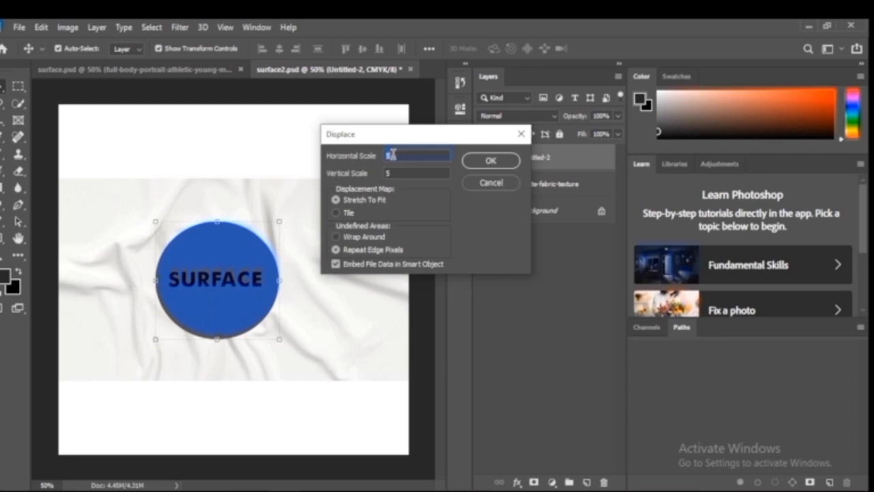
{"action": "type", "text": "10"}
{"action": "left_click", "coordinate": [386, 173]}
{"action": "type", "text": "10"}
{"action": "left_click", "coordinate": [490, 161]}
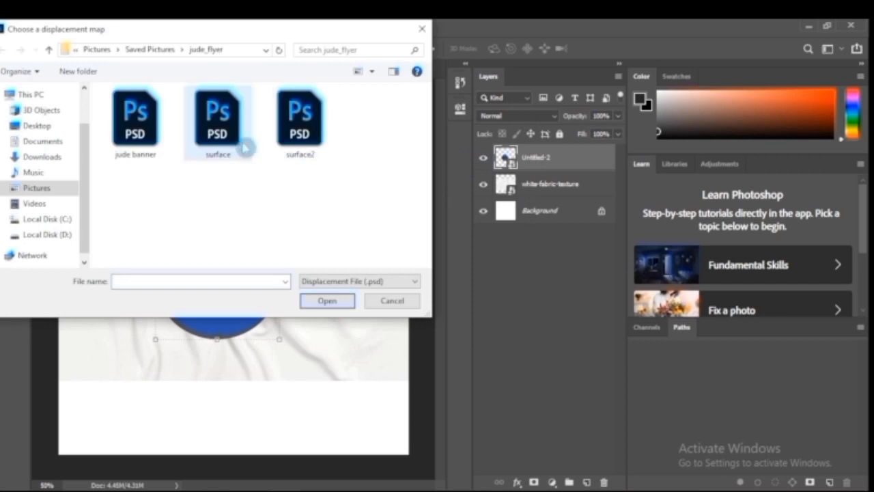
{"action": "left_click", "coordinate": [299, 131]}
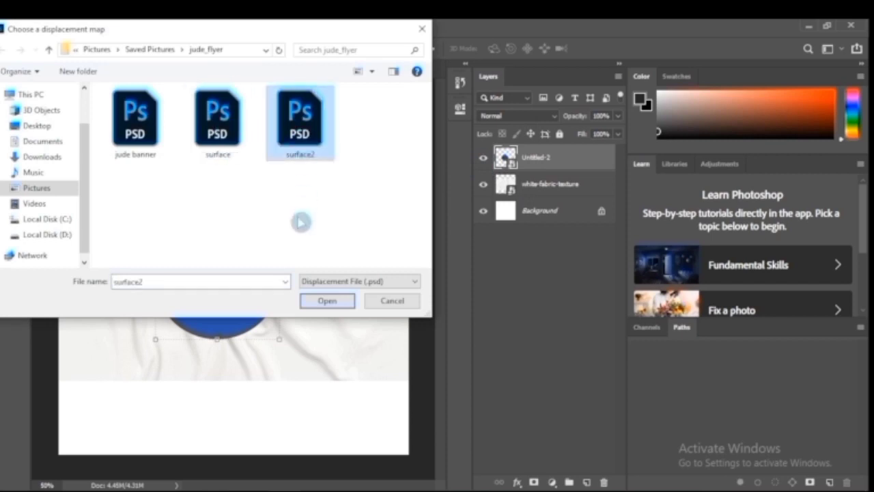
{"action": "left_click", "coordinate": [322, 301]}
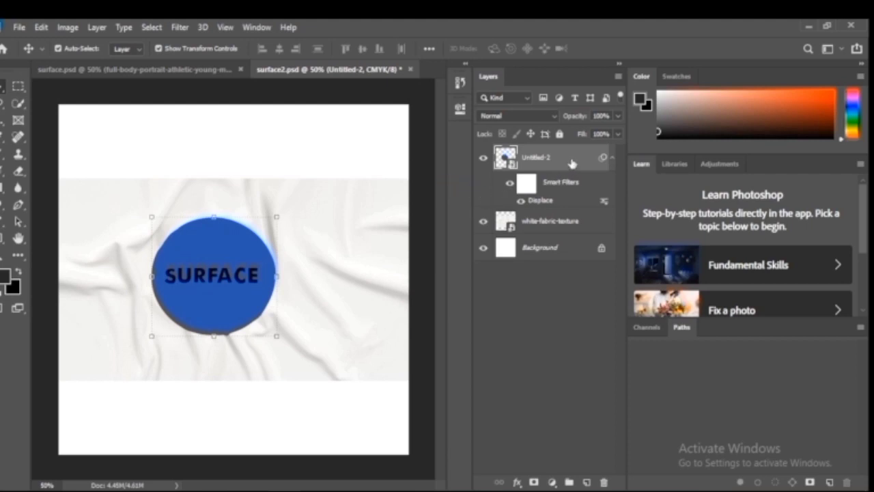
Set the Untitled-2 logo layer's blend mode to Linear Burn, deselect the layer and inspect the logo on the fabric
{"action": "left_click", "coordinate": [559, 119]}
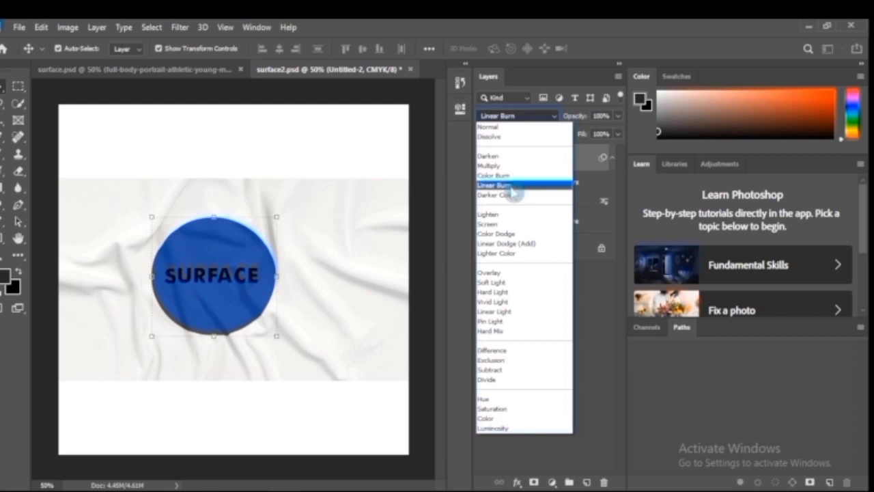
{"action": "left_click", "coordinate": [510, 186]}
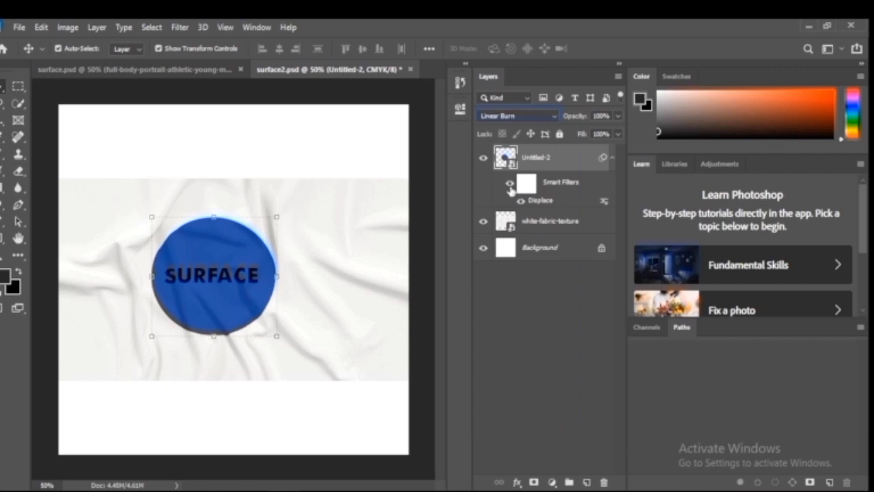
{"action": "left_click", "coordinate": [357, 161]}
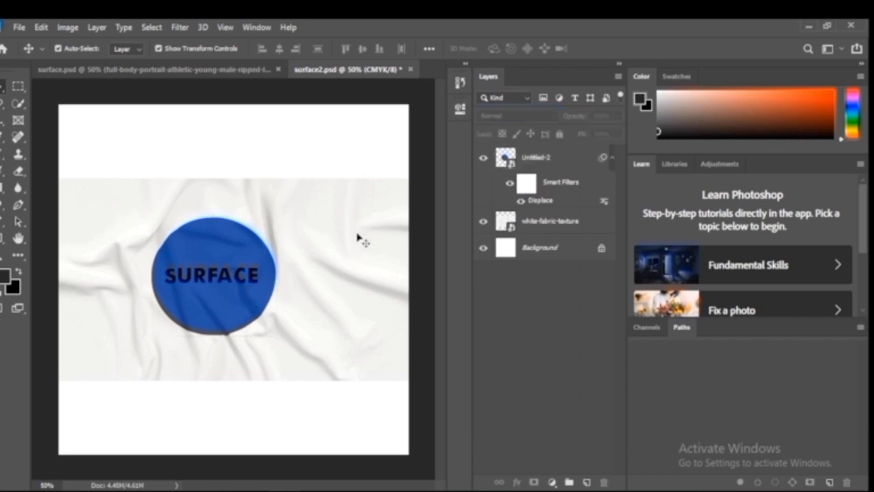
{"action": "key", "text": "ctrl+plus"}
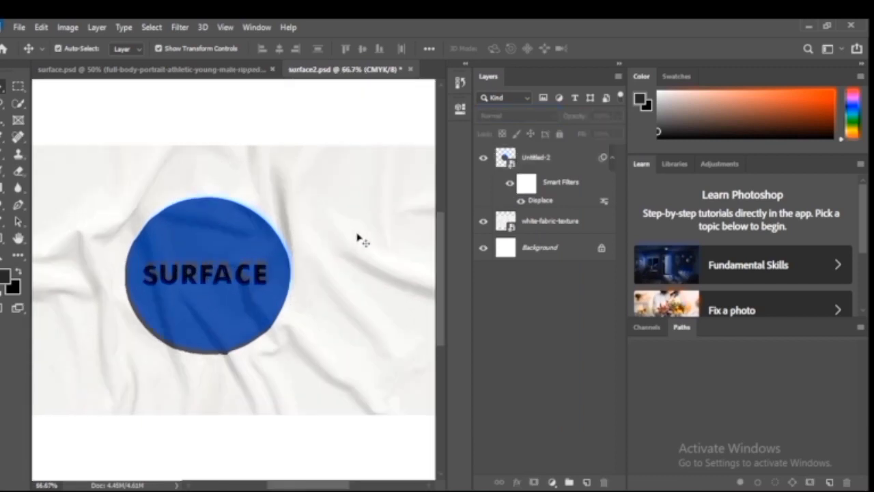
{"action": "key", "text": "ctrl+minus"}
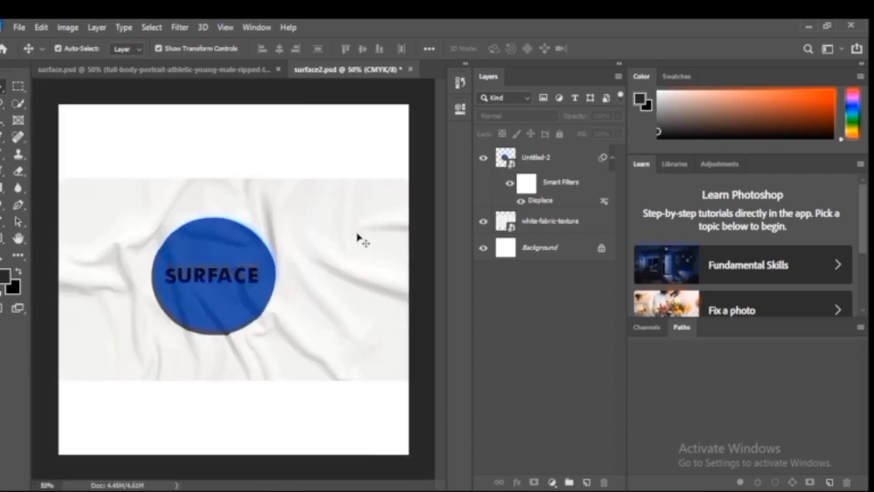